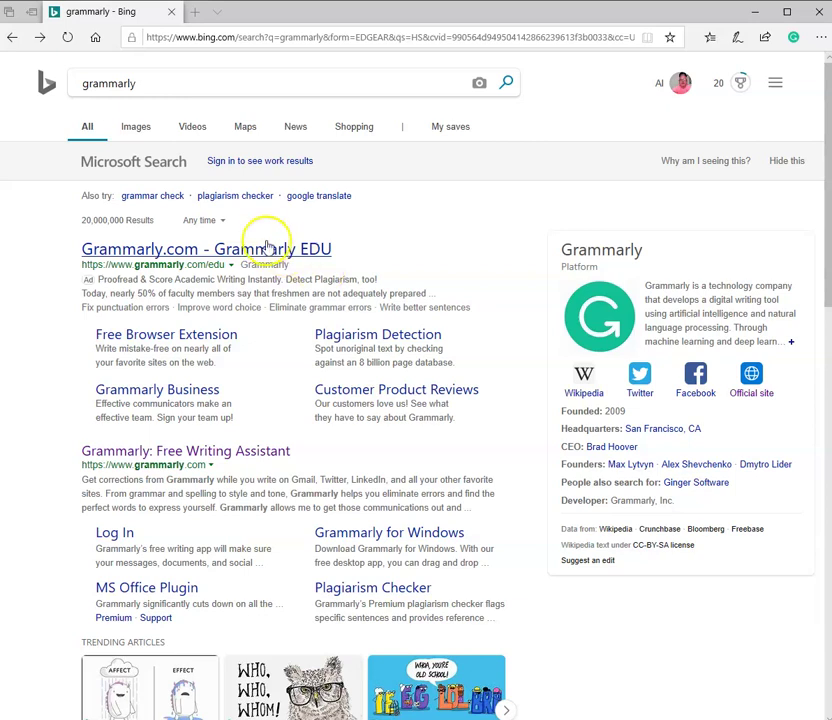
Go from the Grammarly EDU search result to the Grammarly editor and create a new blank document
click(188, 255)
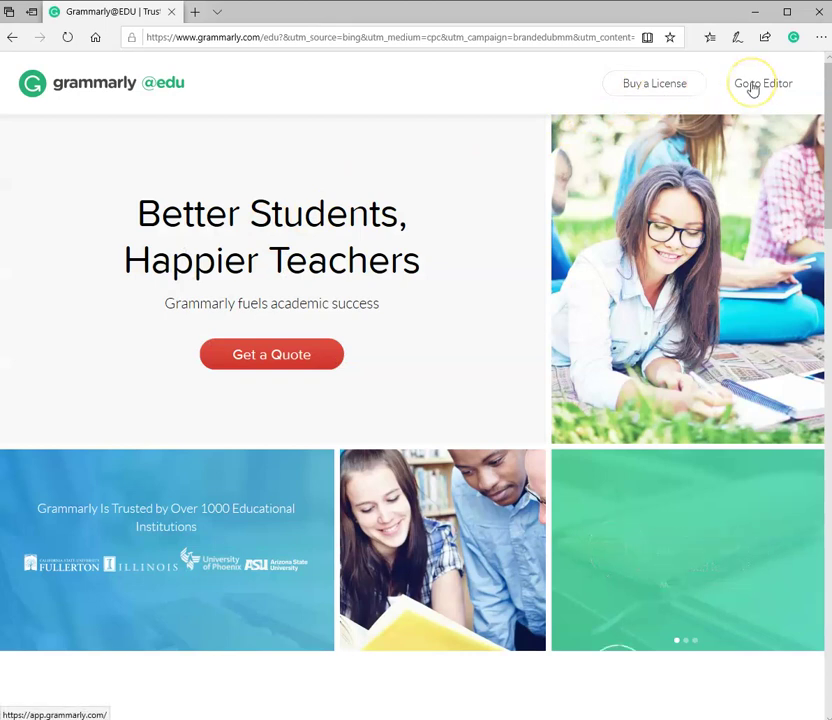
click(752, 86)
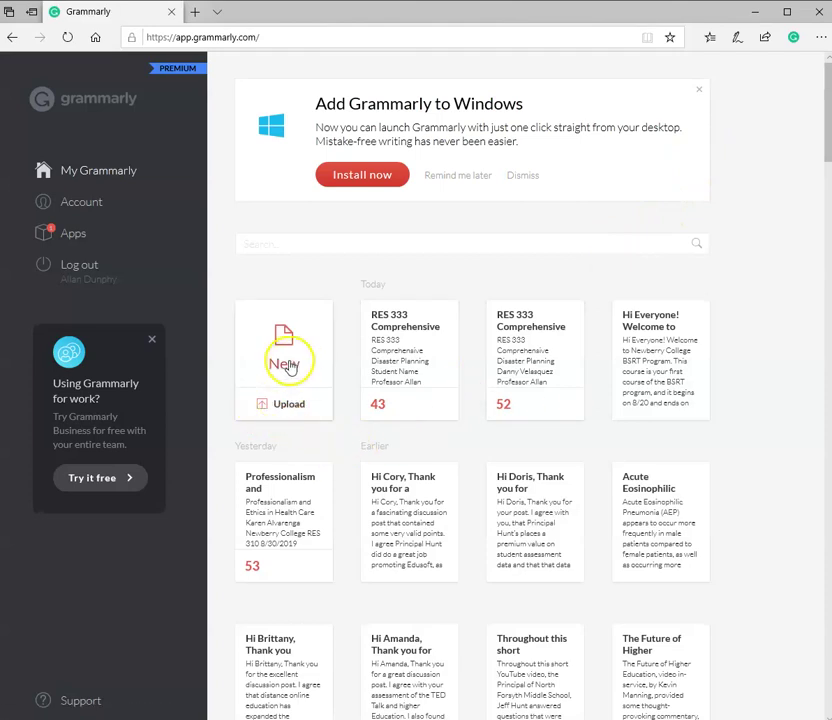
click(284, 345)
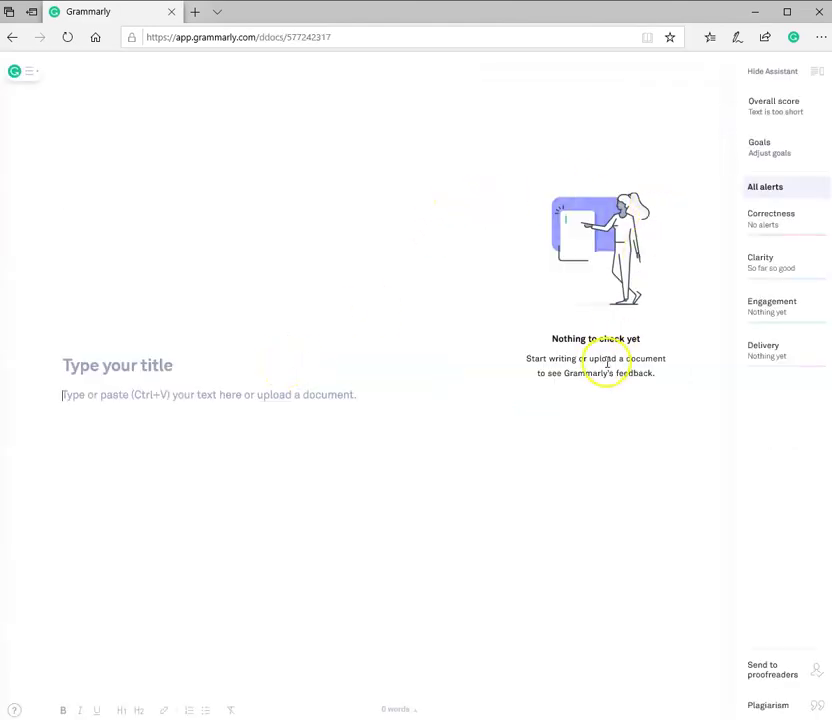
Set the document goals to a Knowledgeable audience, Formal formality and Academic domain
click(772, 158)
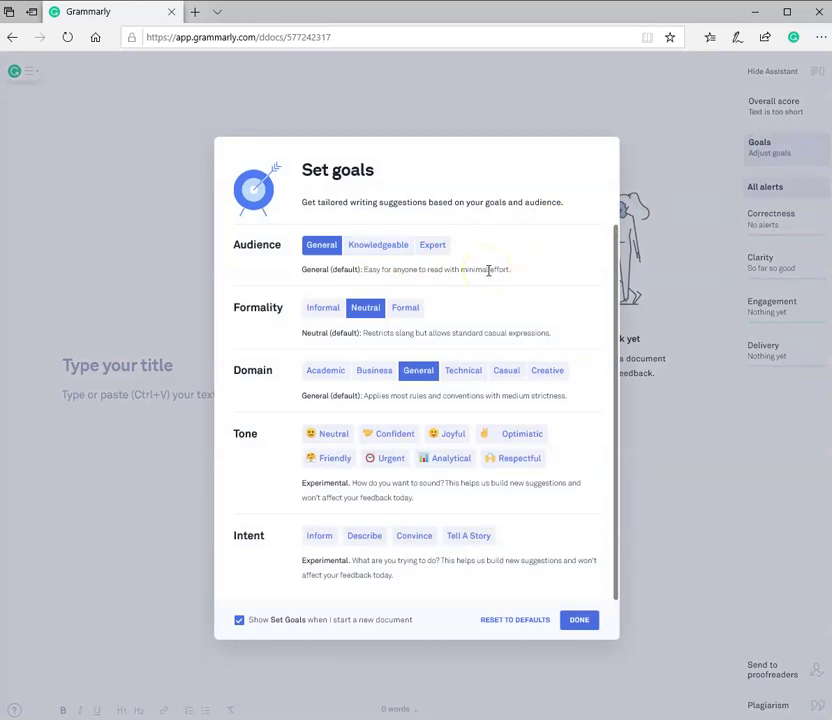
click(378, 250)
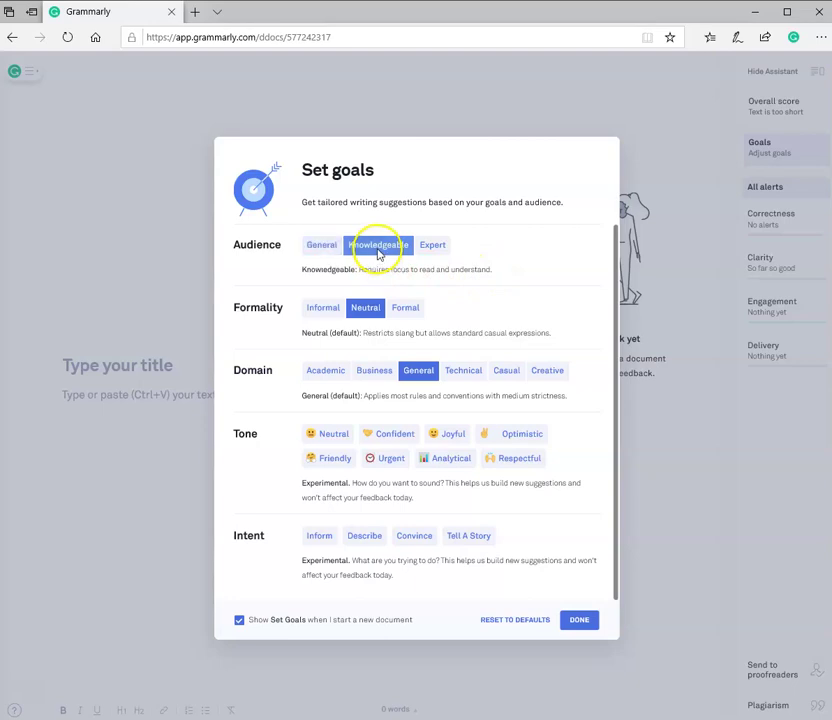
click(323, 315)
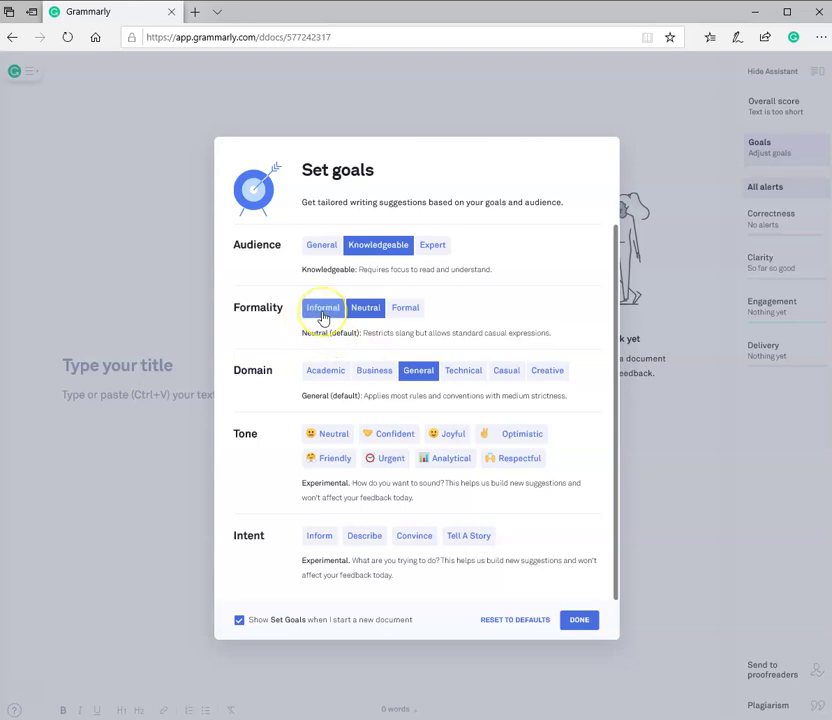
click(366, 311)
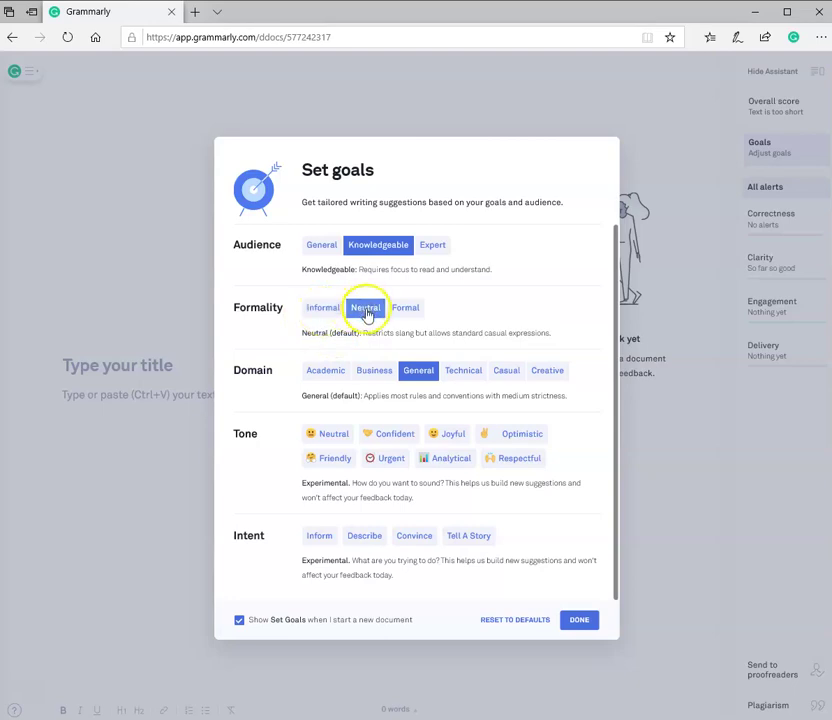
click(406, 316)
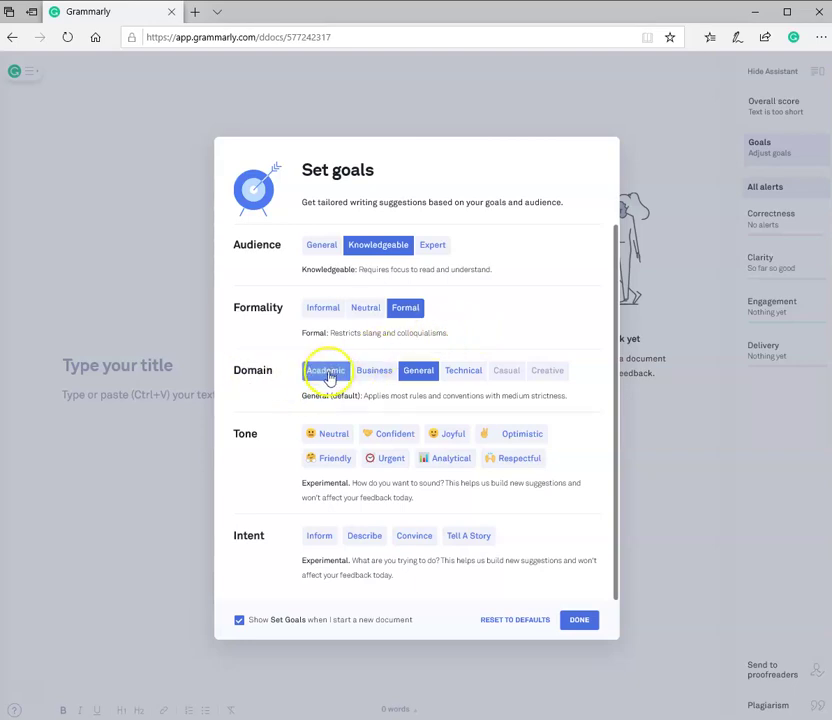
click(326, 373)
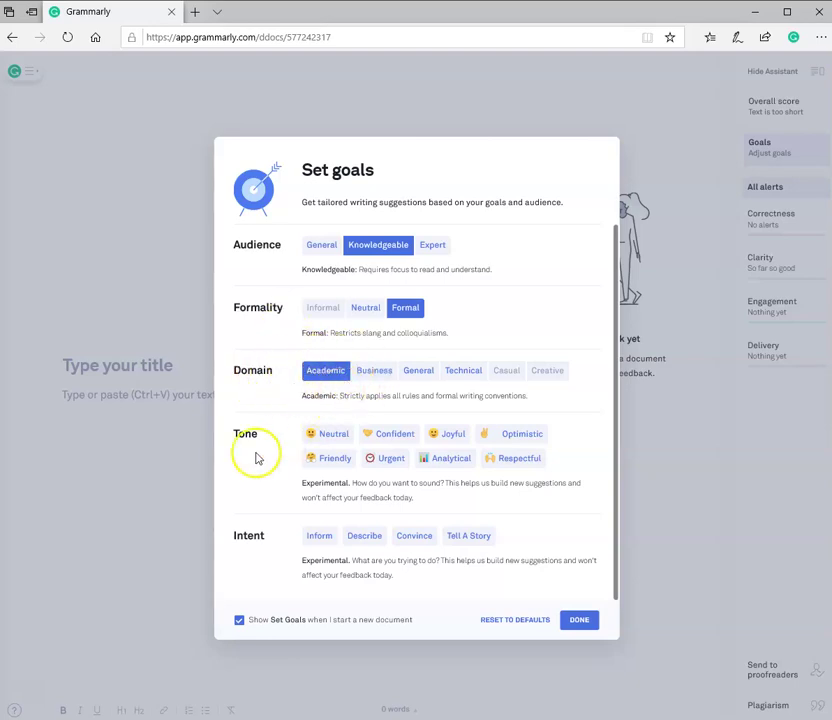
Set the tone goal to Neutral and the intent to Inform and Describe, and save the goals
click(330, 436)
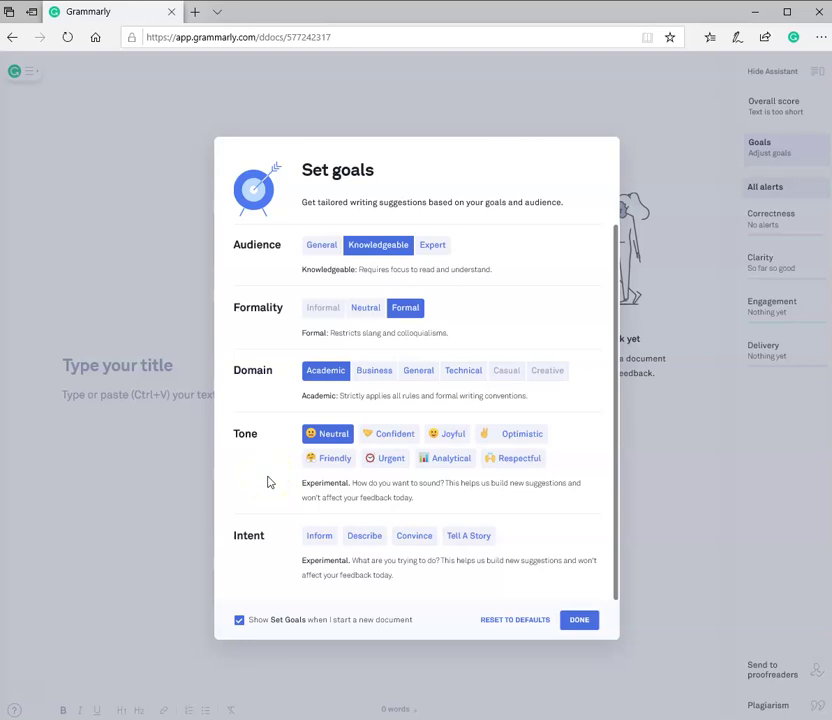
click(317, 545)
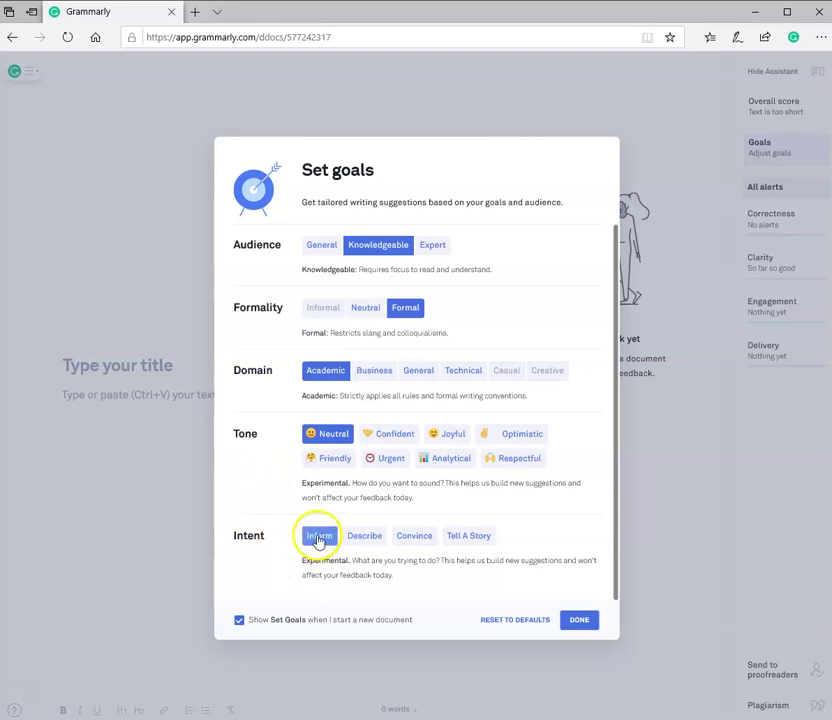
click(365, 540)
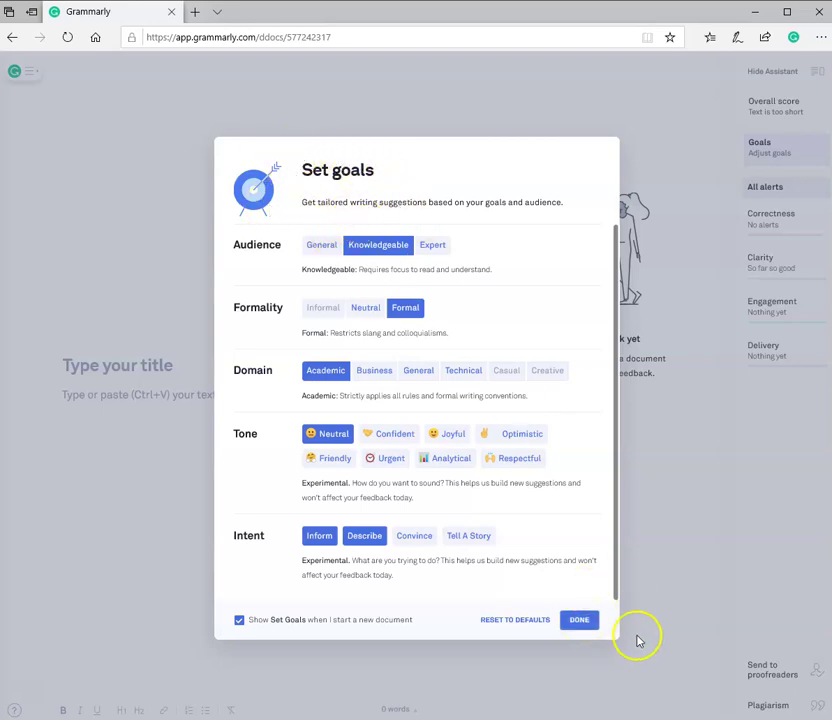
click(581, 622)
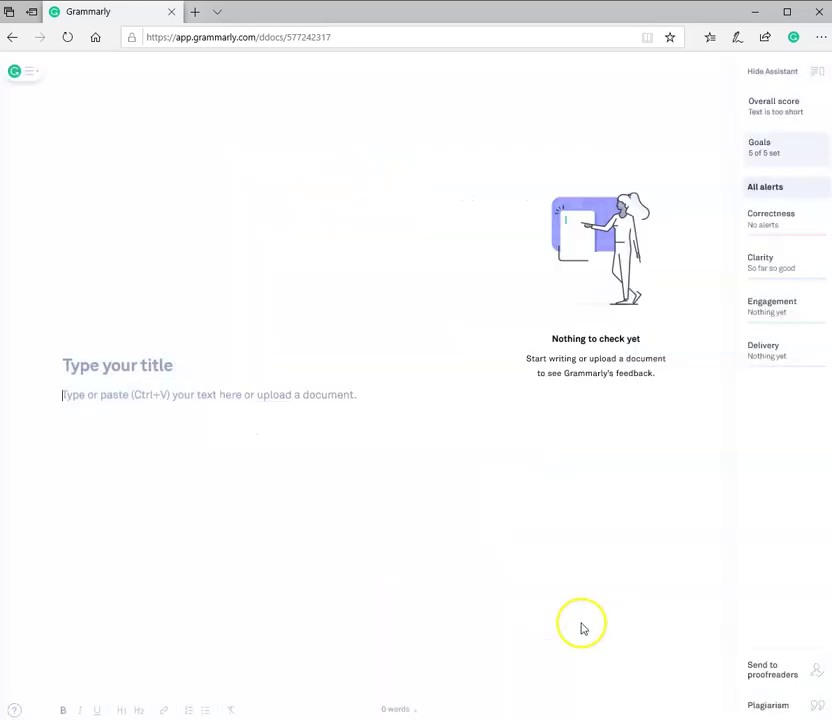
Switch to Word and copy the entire selected Comprehensive Disaster Planning paper, including its title page and references
click(80, 395)
click(40, 719)
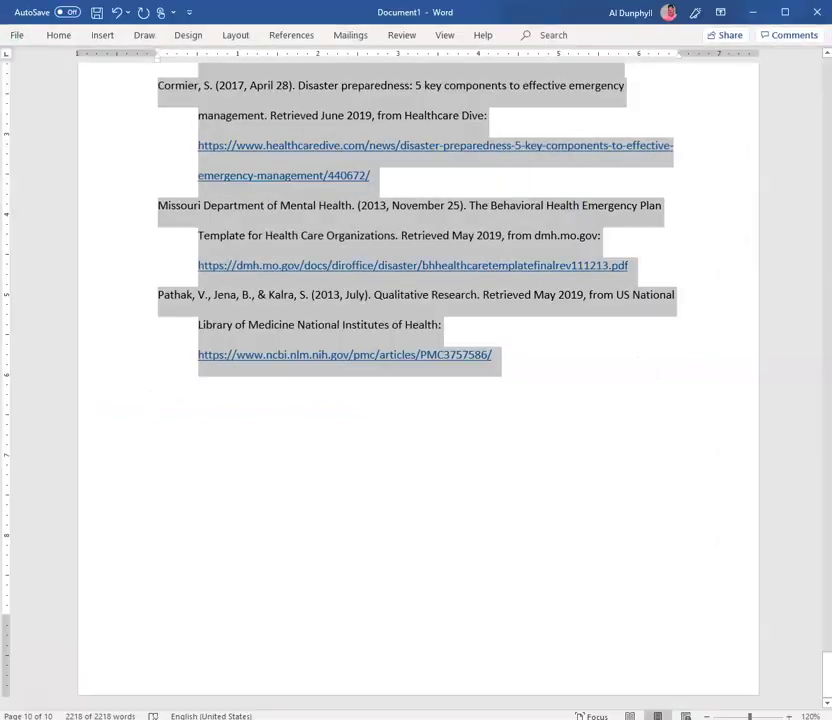
scroll(440, 442, up, 3)
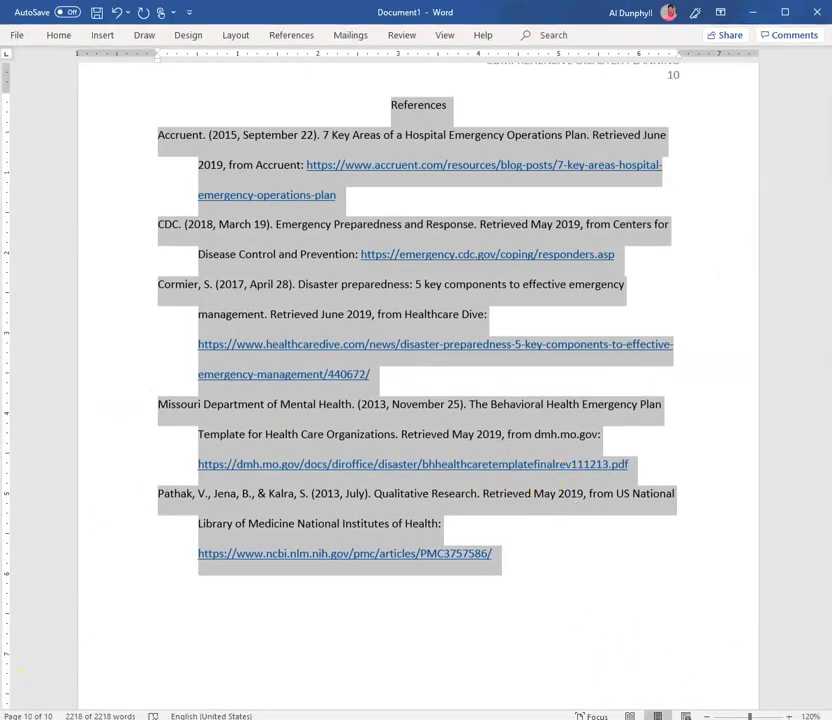
drag(826, 658, 826, 82)
right_click(421, 335)
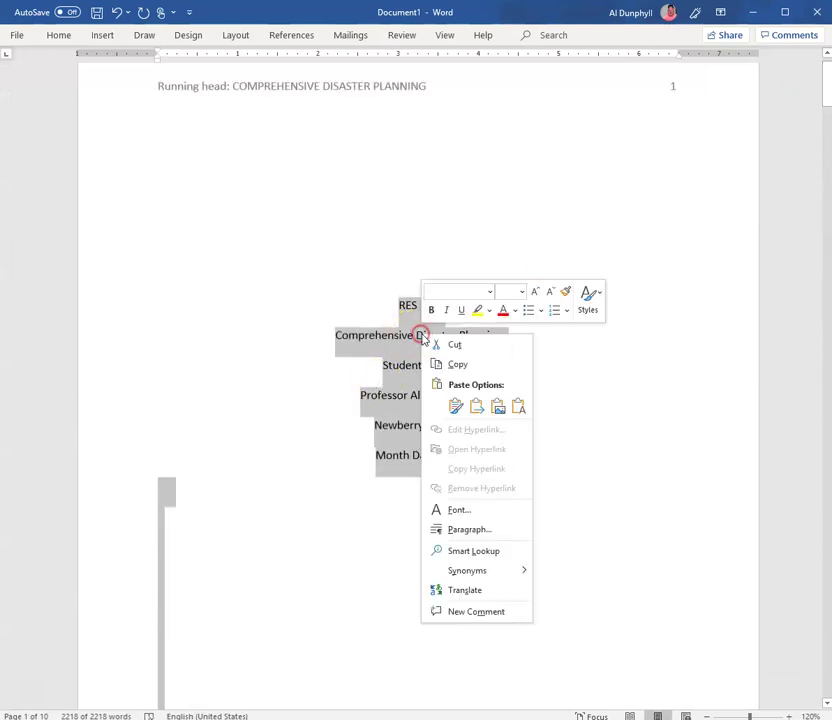
click(462, 365)
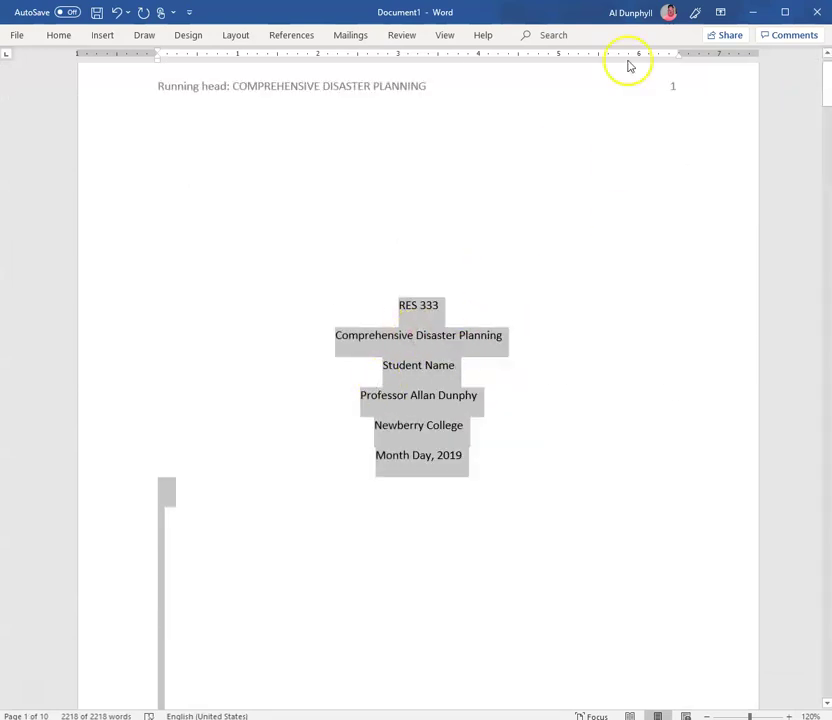
click(751, 12)
Switch back to Grammarly, paste the copied paper into the empty document body and accept the set goals
click(67, 393)
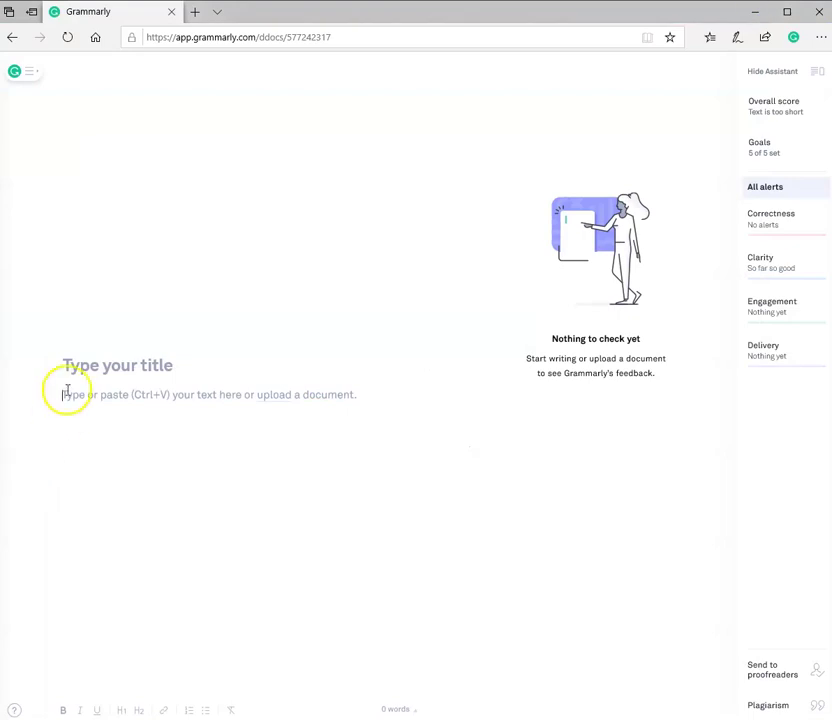
right_click(66, 393)
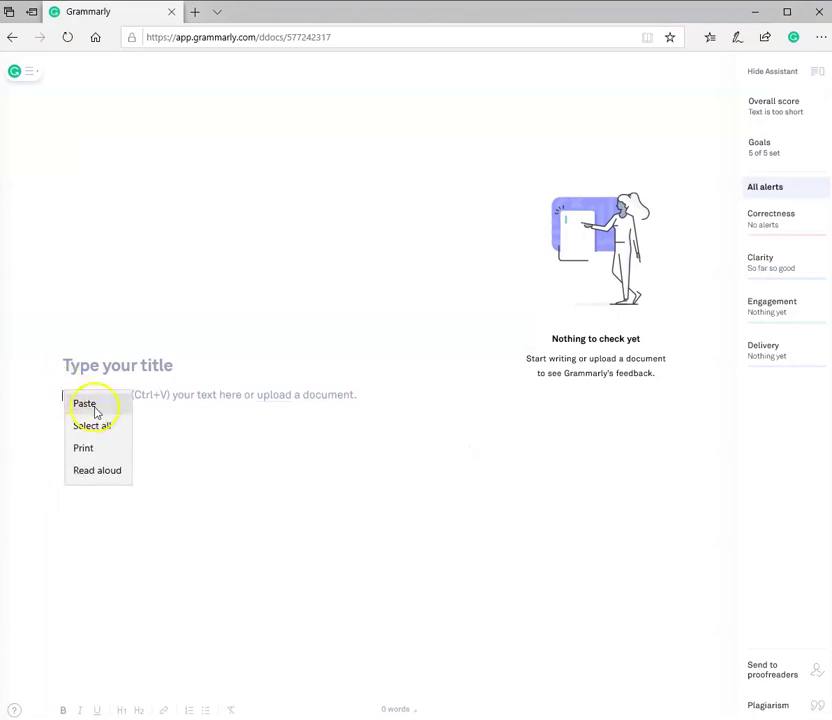
click(97, 407)
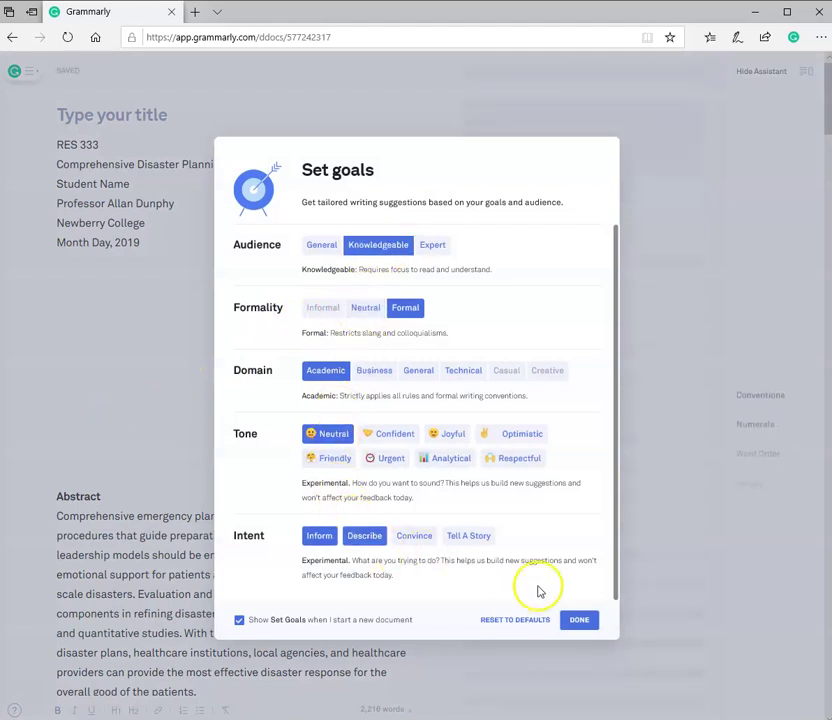
click(581, 630)
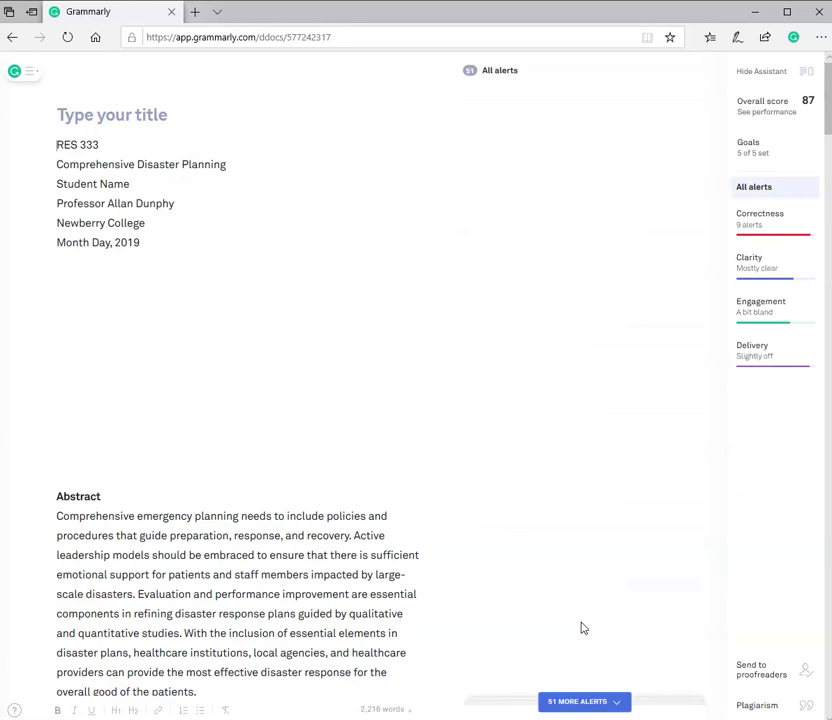
Review the paper's performance report, including its word count, readability and vocabulary metrics, and close it
click(773, 116)
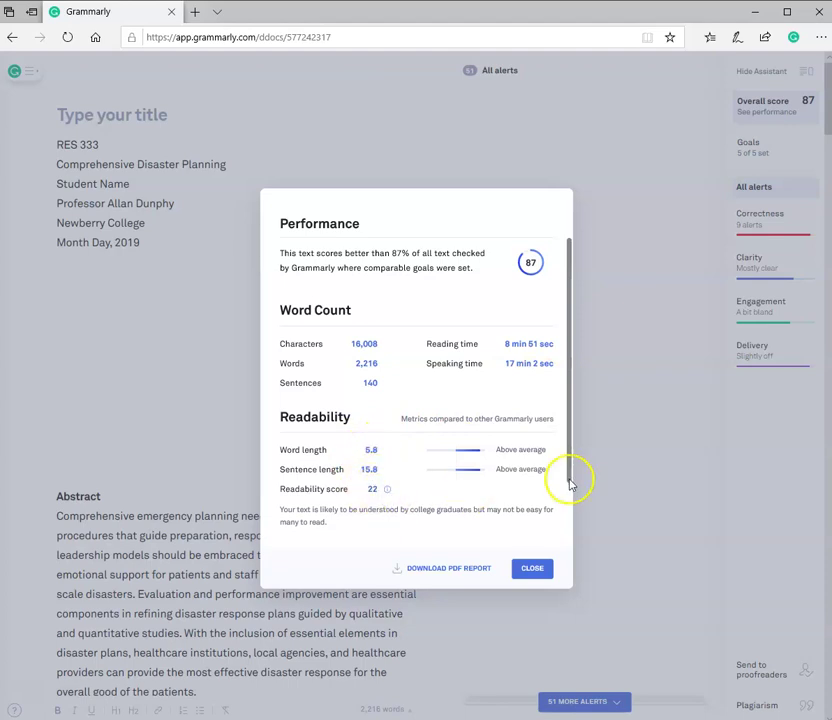
drag(570, 480, 570, 542)
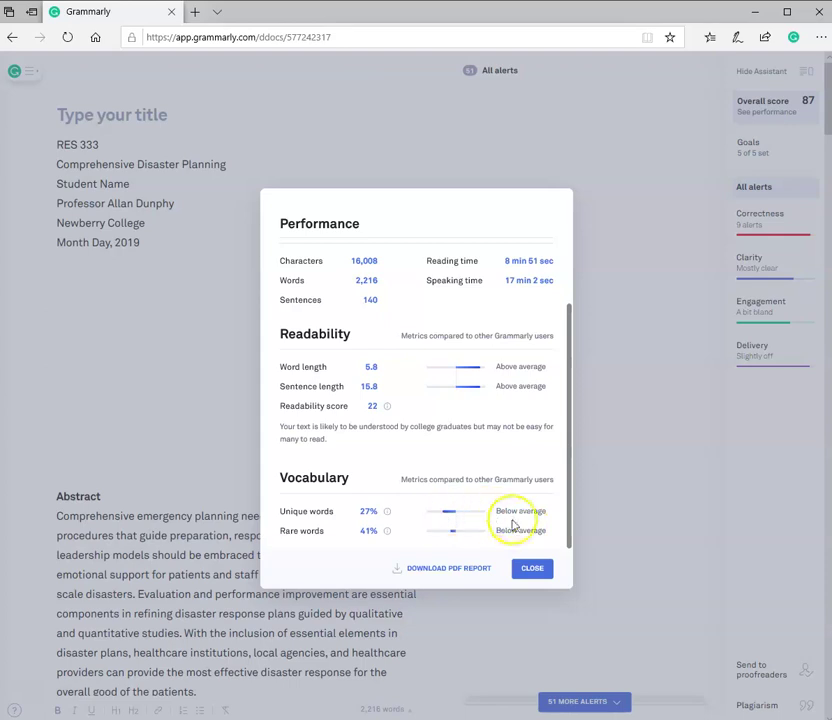
click(533, 570)
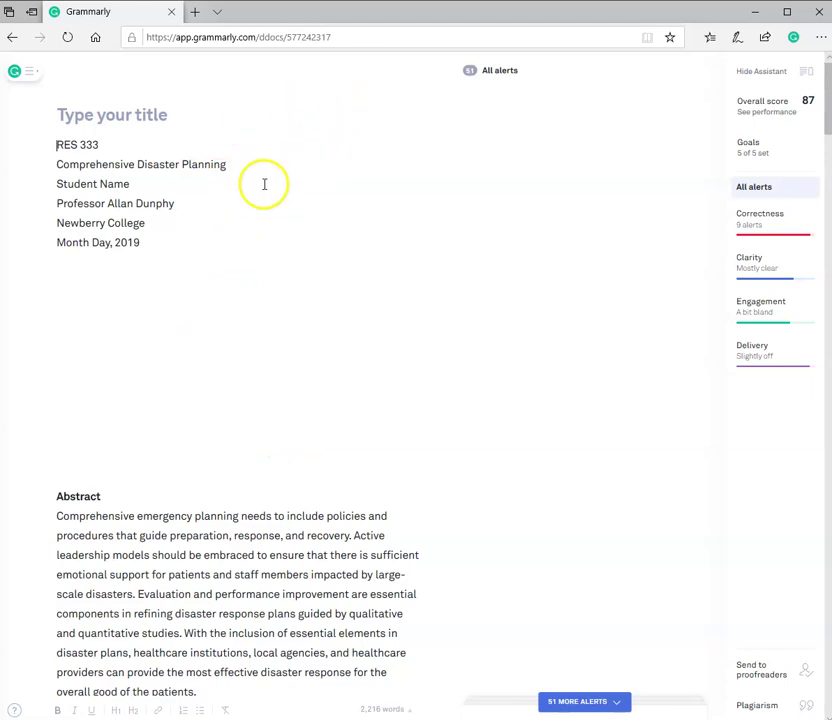
Dismiss the sensitivity alert on "manmade" in the Comprehensive Disaster Planning introduction
scroll(266, 183, down, 4)
scroll(267, 183, down, 2)
scroll(267, 182, down, 2)
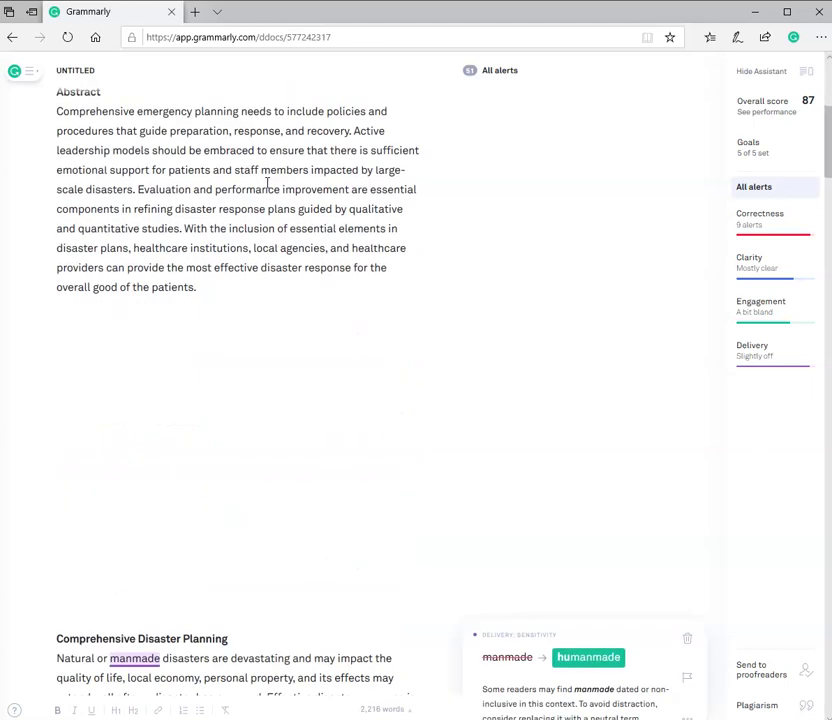
scroll(205, 130, up, 2)
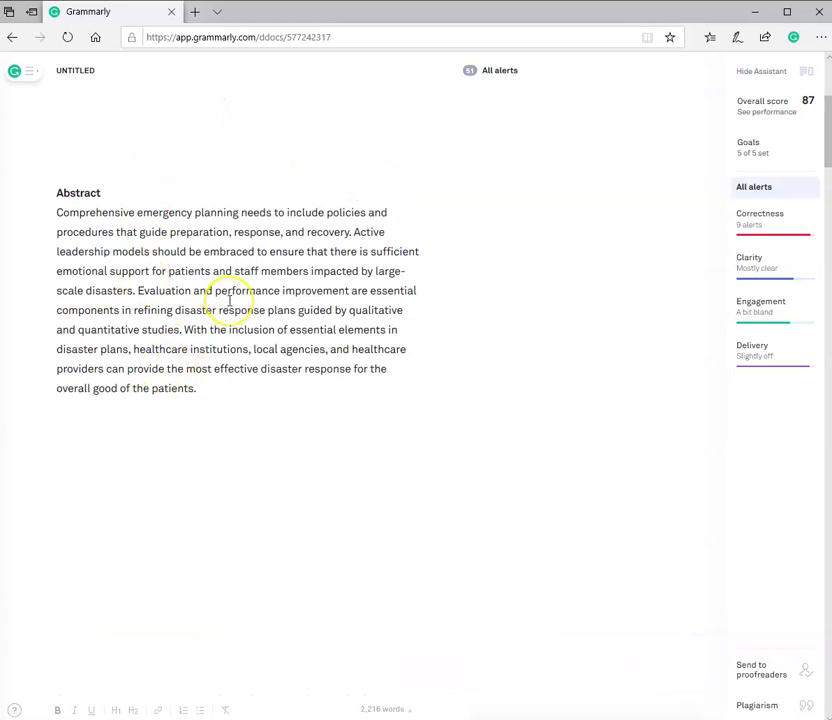
scroll(229, 300, down, 3)
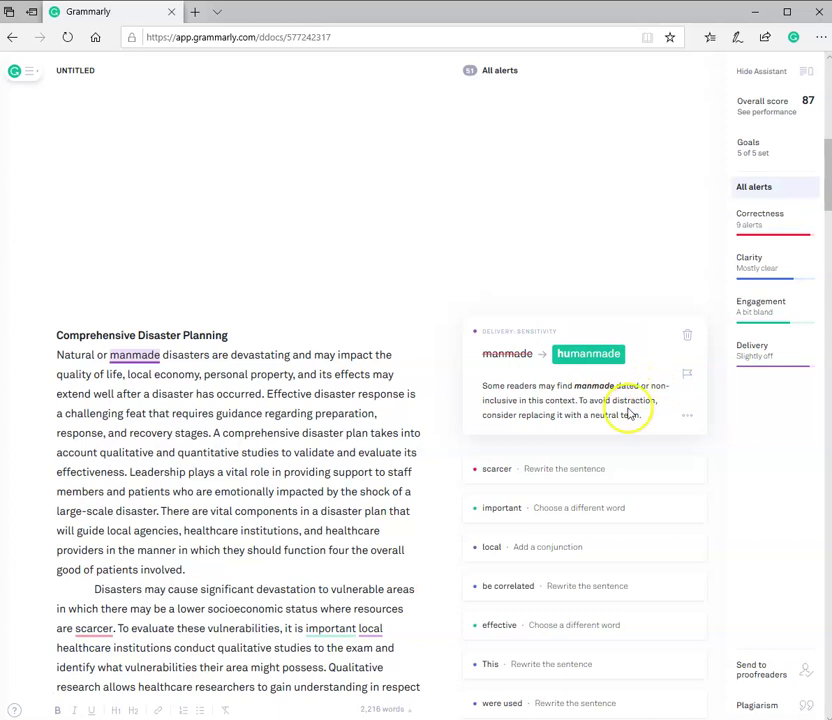
click(686, 335)
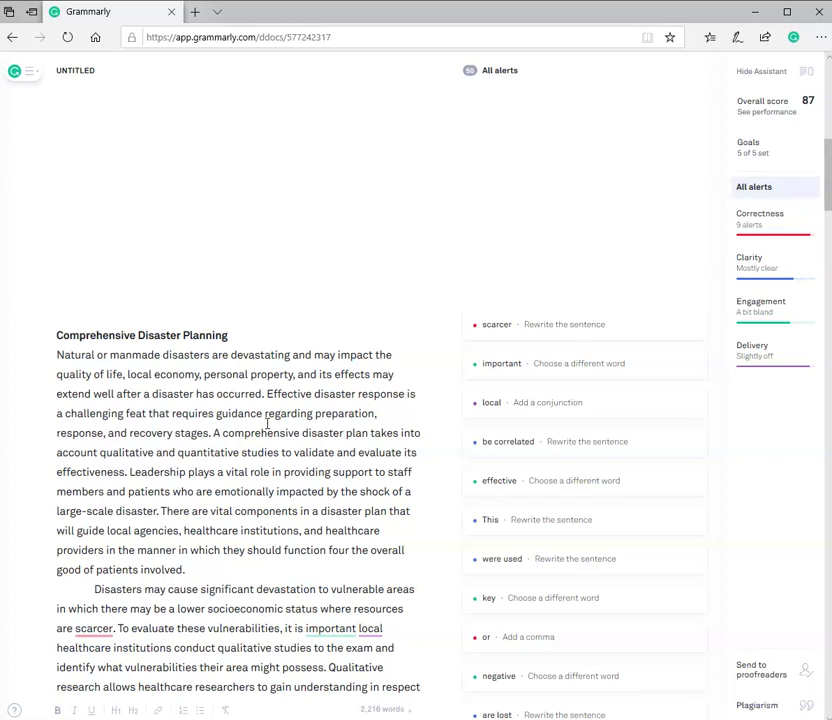
In the second body paragraph, dismiss the incomplete comparison alert on "scarcer" and replace "important" with "essential"
scroll(267, 424, down, 3)
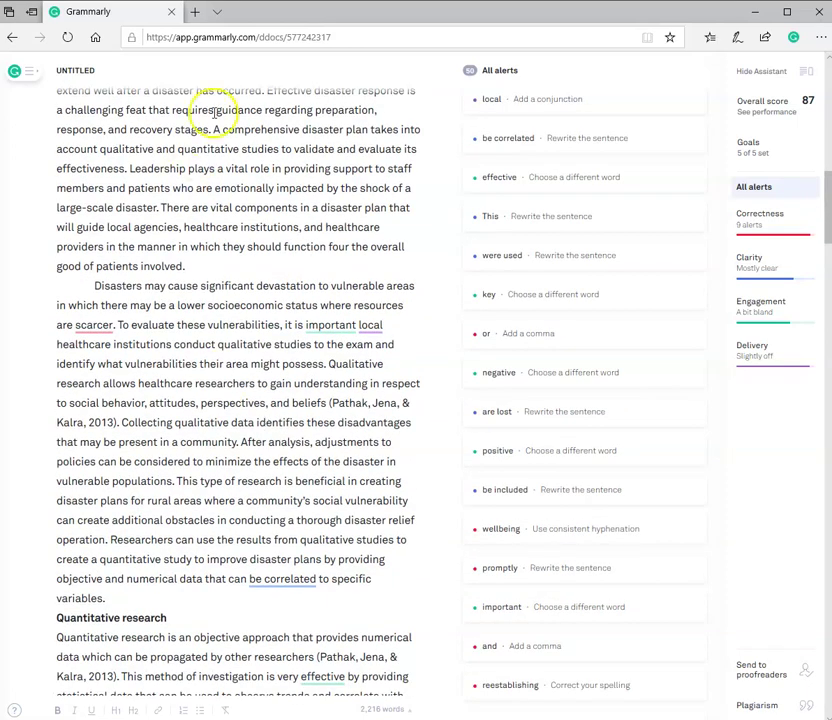
click(92, 325)
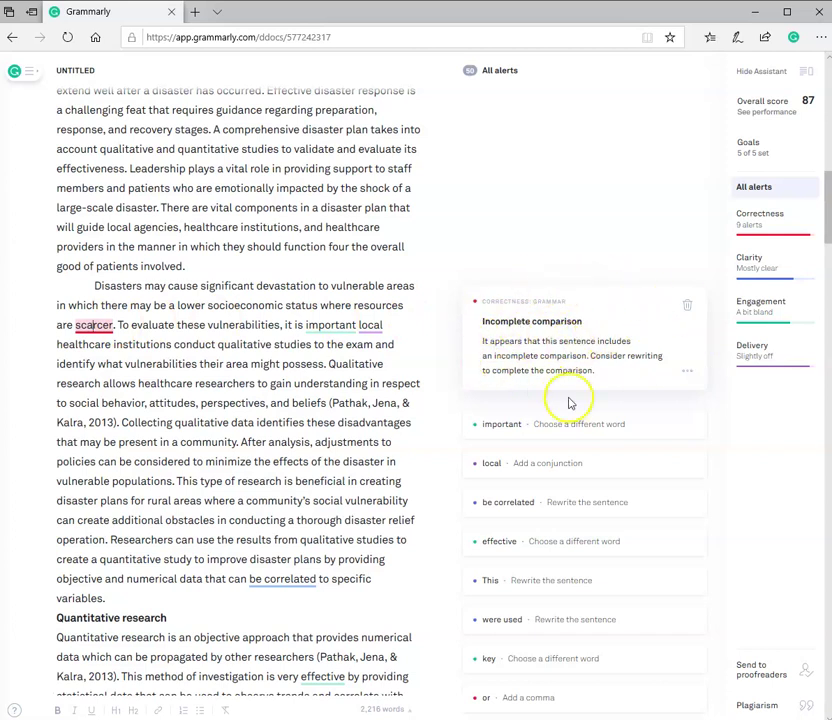
click(686, 306)
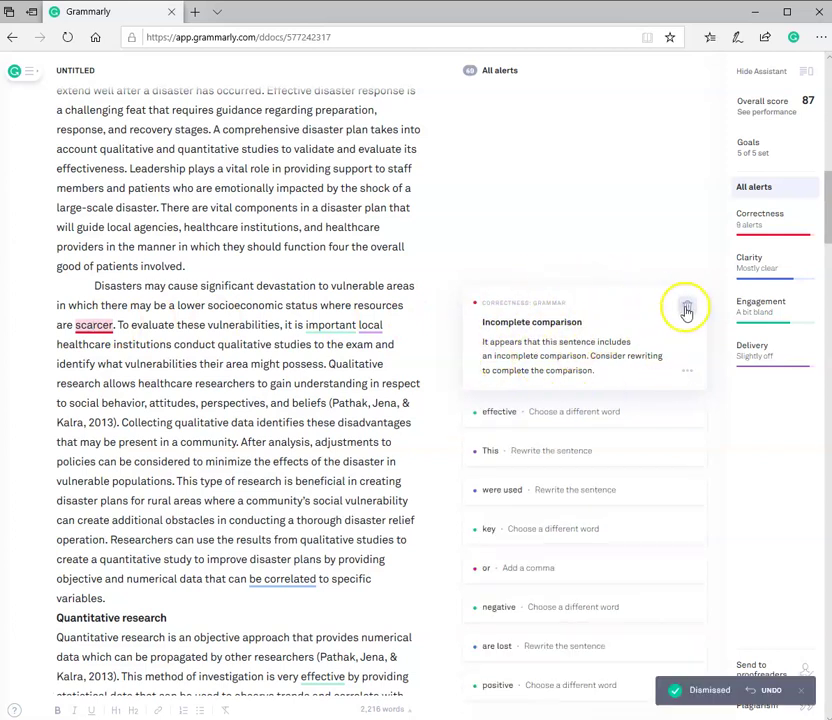
click(335, 325)
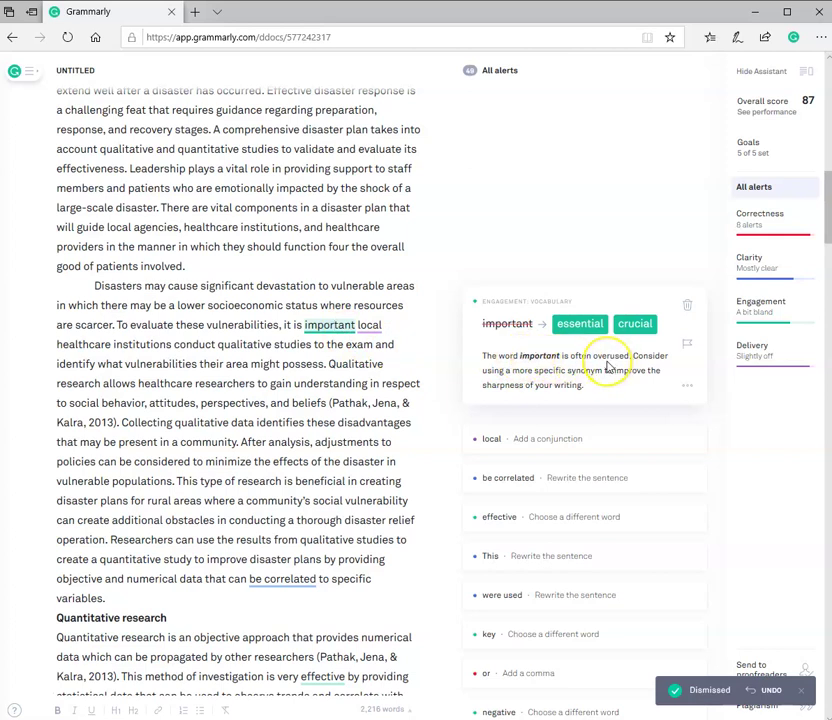
click(580, 325)
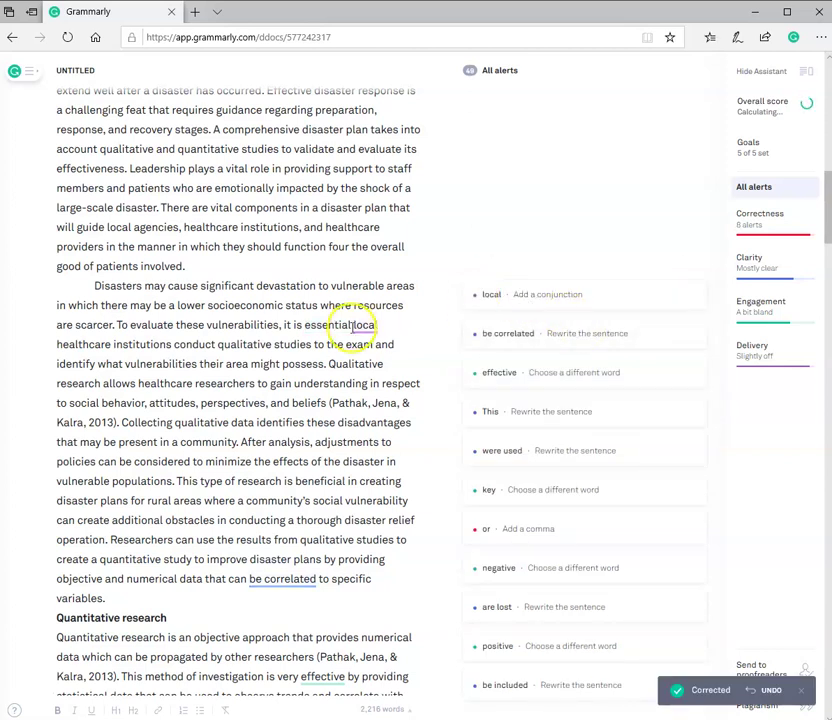
In the paragraph on vulnerable areas, add "that" before "local" and accept the rewrite "local healthcare institutions must conduct" for the wordy phrase
click(365, 325)
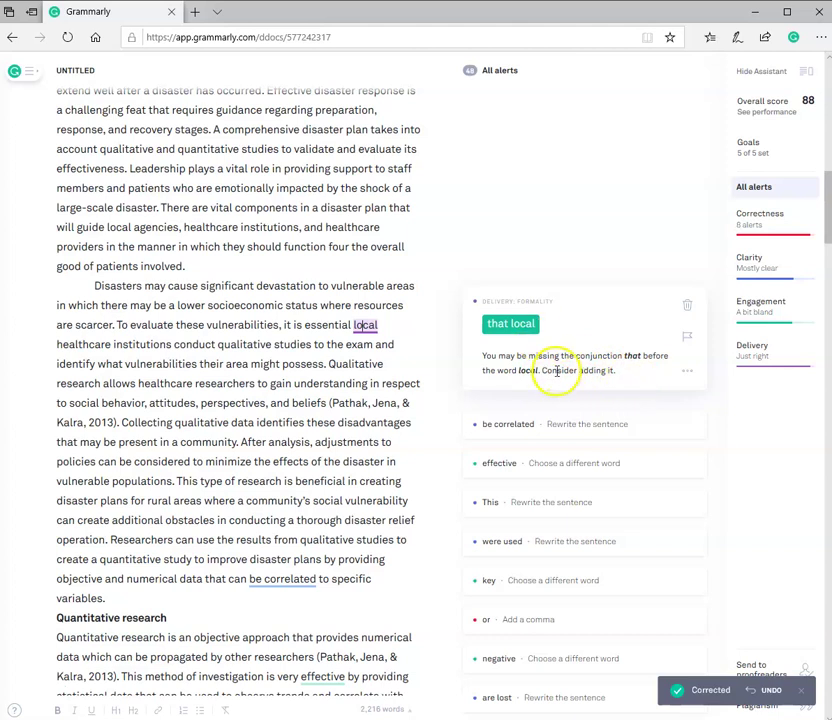
click(586, 368)
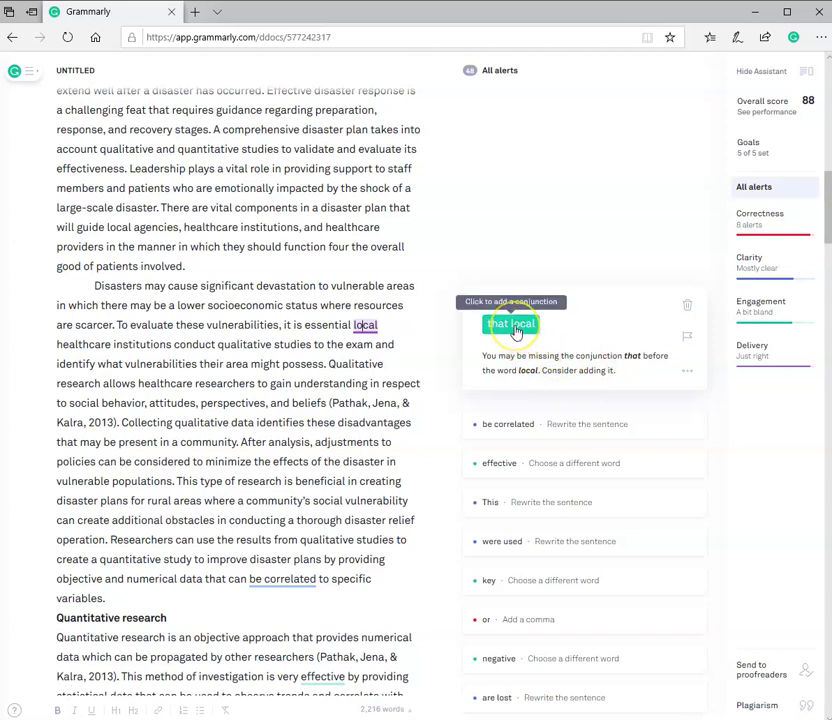
click(513, 325)
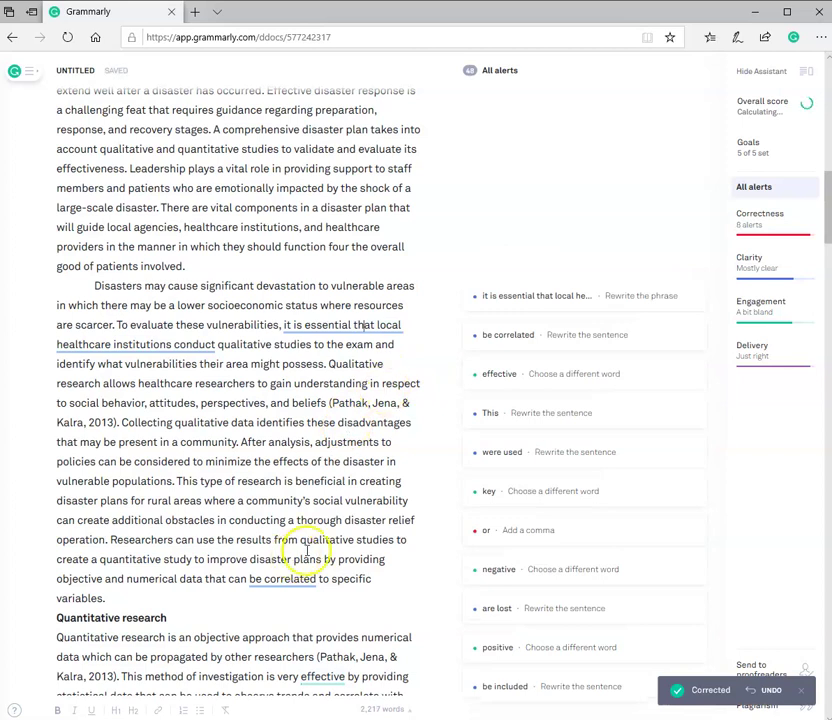
click(352, 324)
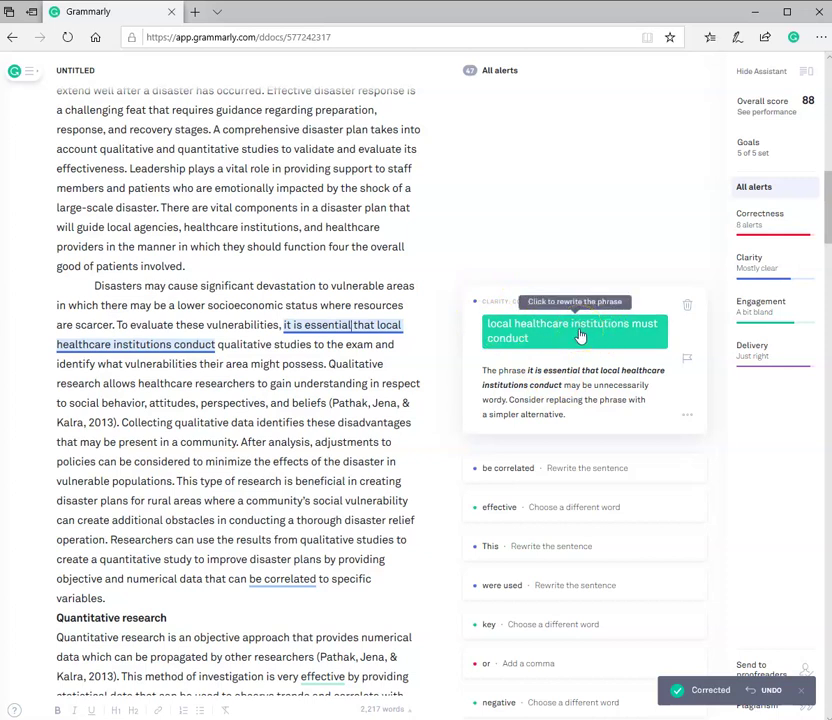
click(527, 330)
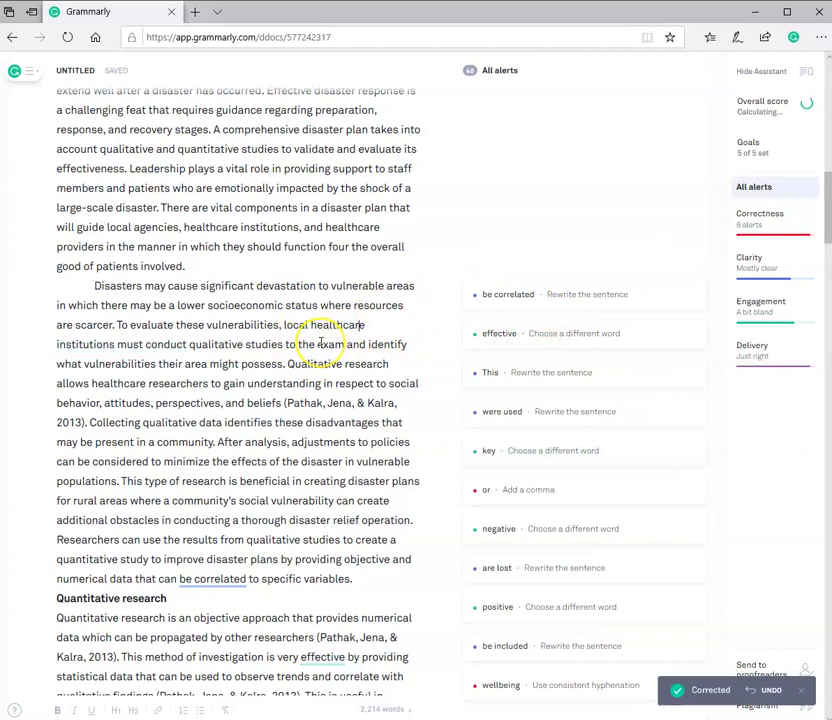
Dismiss the passive voice alert on "be correlated" in the sentence just above the Quantitative research heading
click(220, 578)
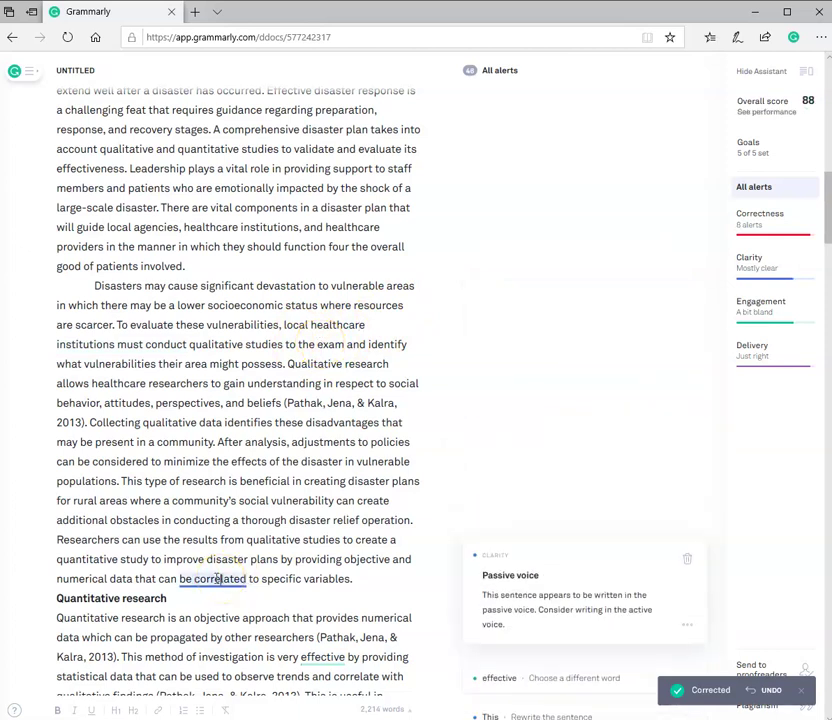
scroll(217, 578, down, 2)
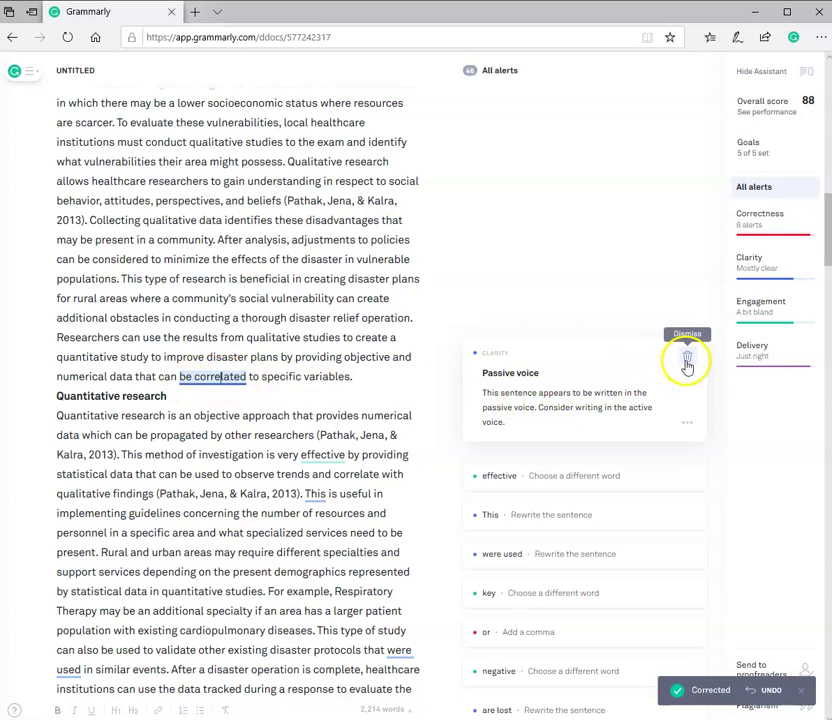
click(687, 362)
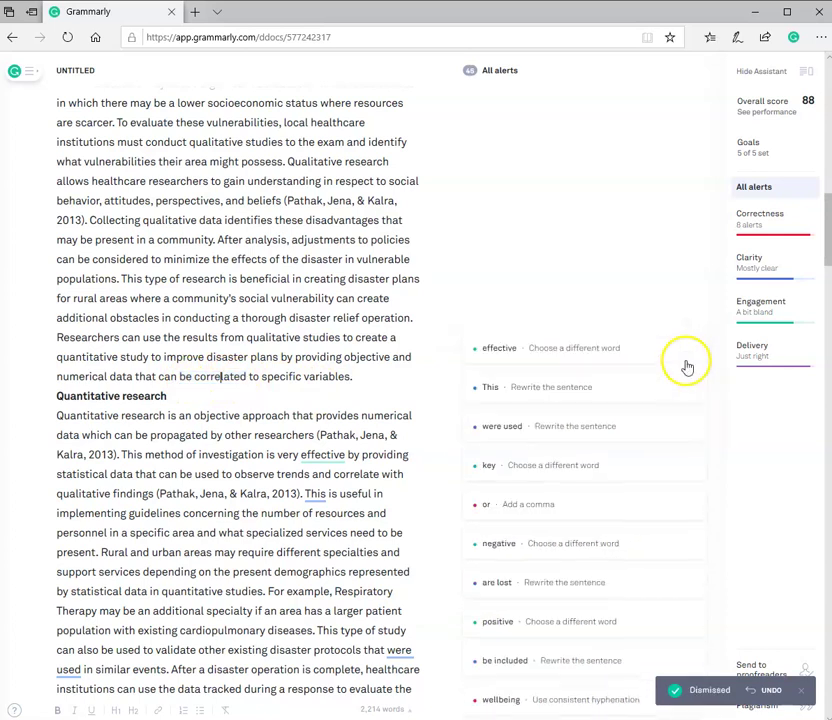
In the Quantitative research section, replace "effective" with "useful" and the resulting "very useful" with "beneficial"
click(325, 455)
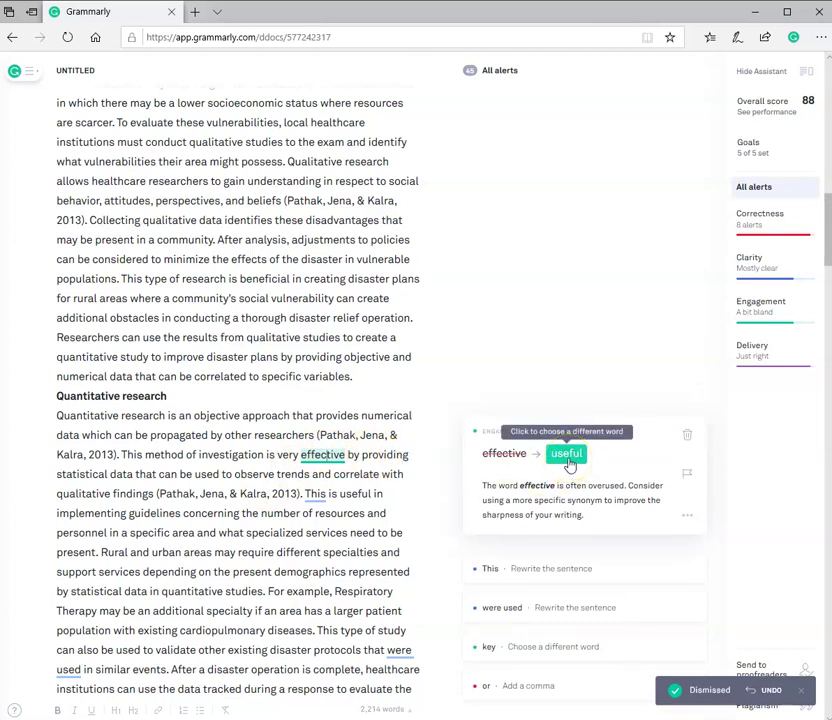
click(566, 455)
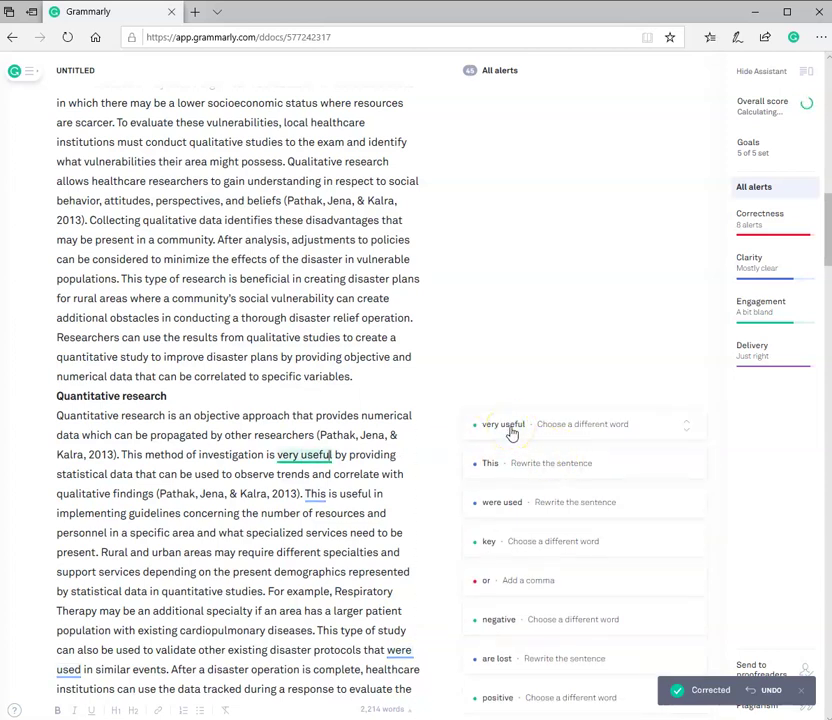
click(576, 428)
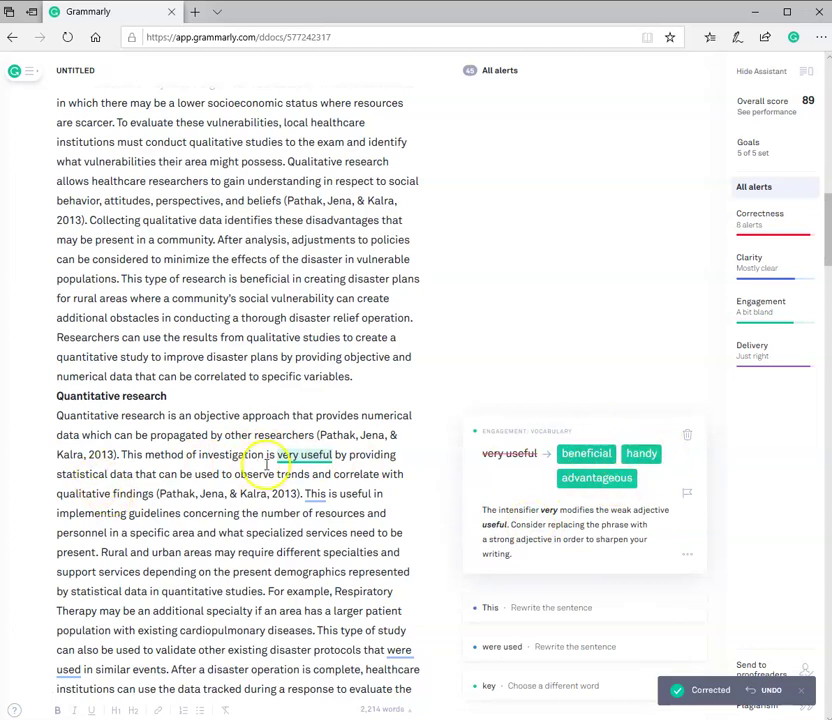
click(588, 456)
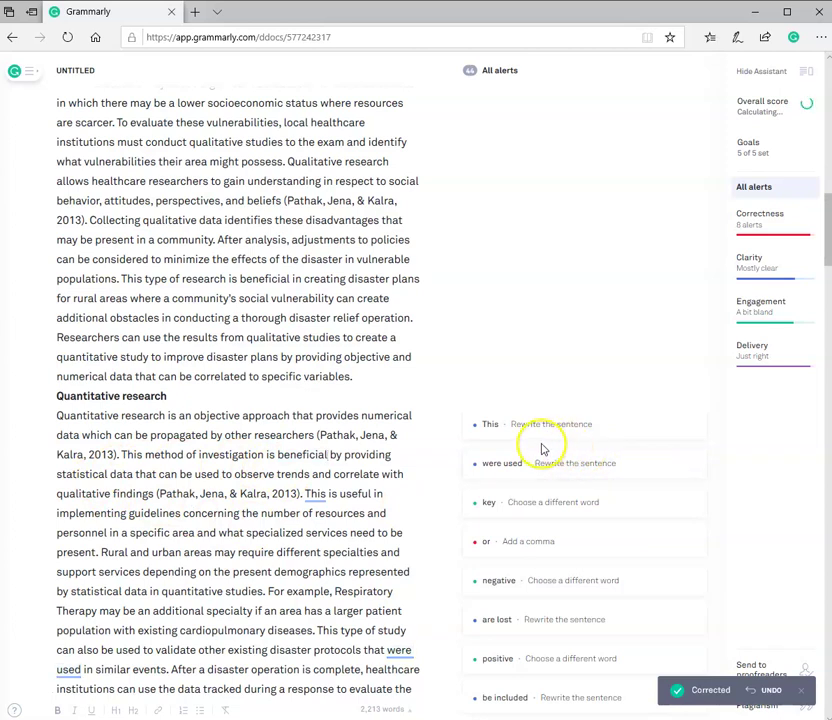
In the Quantitative research section, dismiss the unclear antecedent alert on "This" and the passive voice alert on "were used"
click(548, 436)
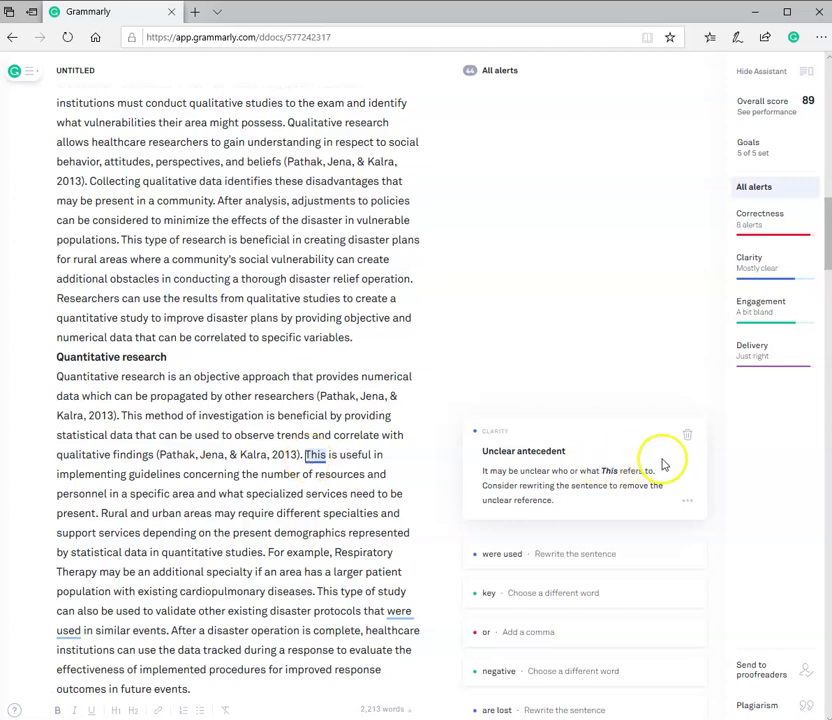
click(687, 438)
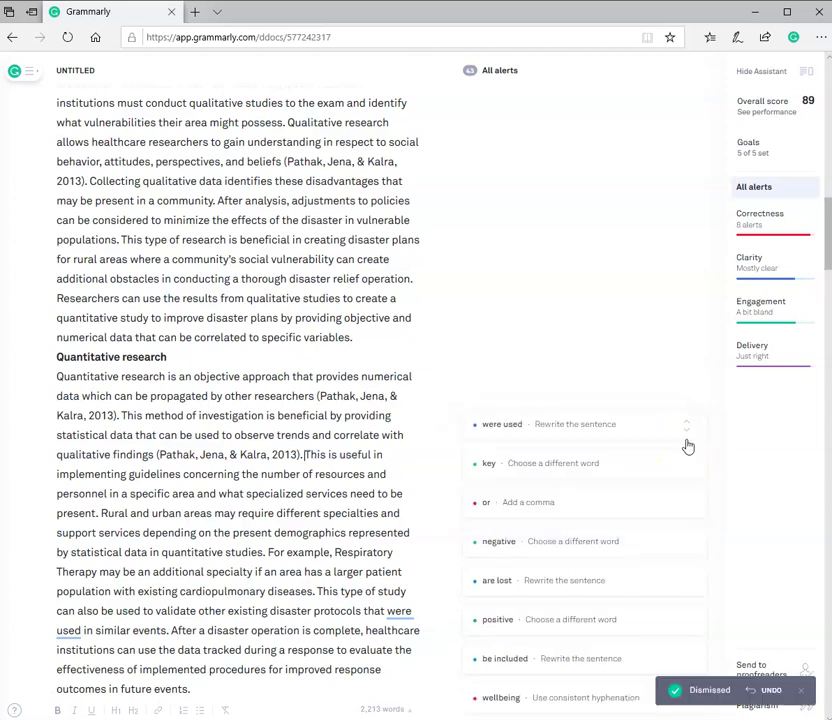
click(400, 608)
scroll(505, 626, down, 3)
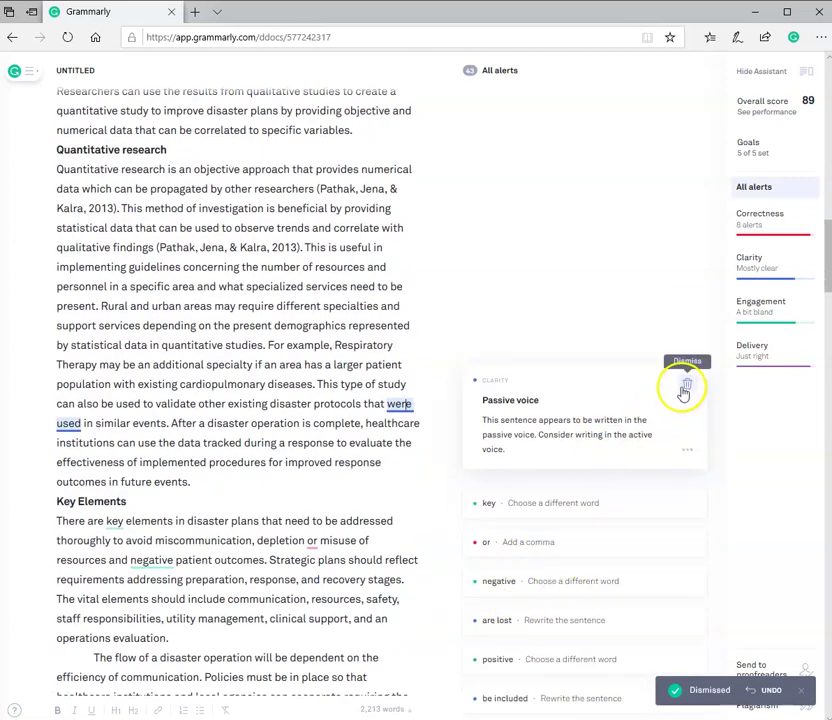
click(686, 387)
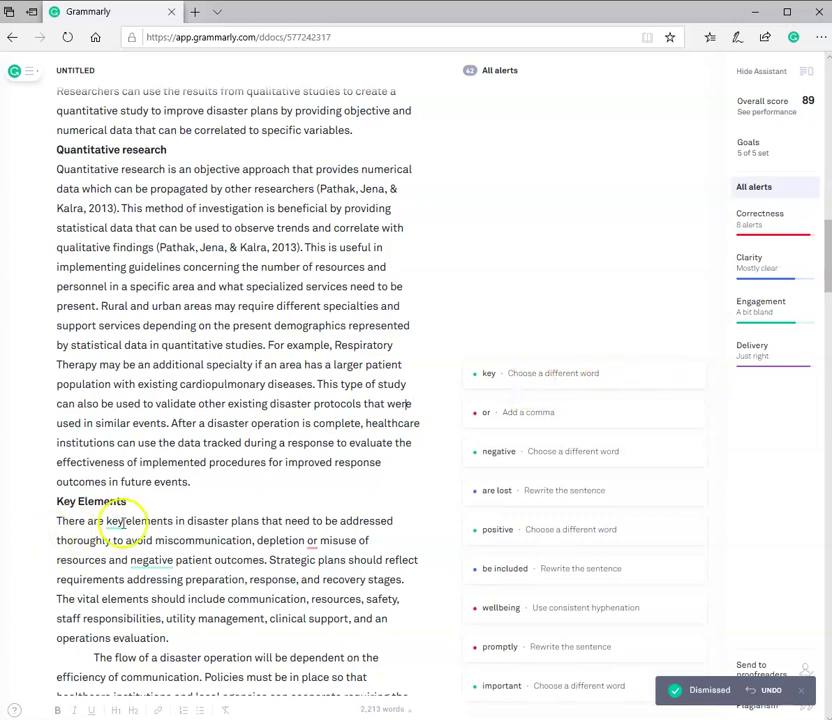
In the first Key Elements paragraph, dismiss the vocabulary alert on "key" and add the suggested comma before "or"
click(550, 378)
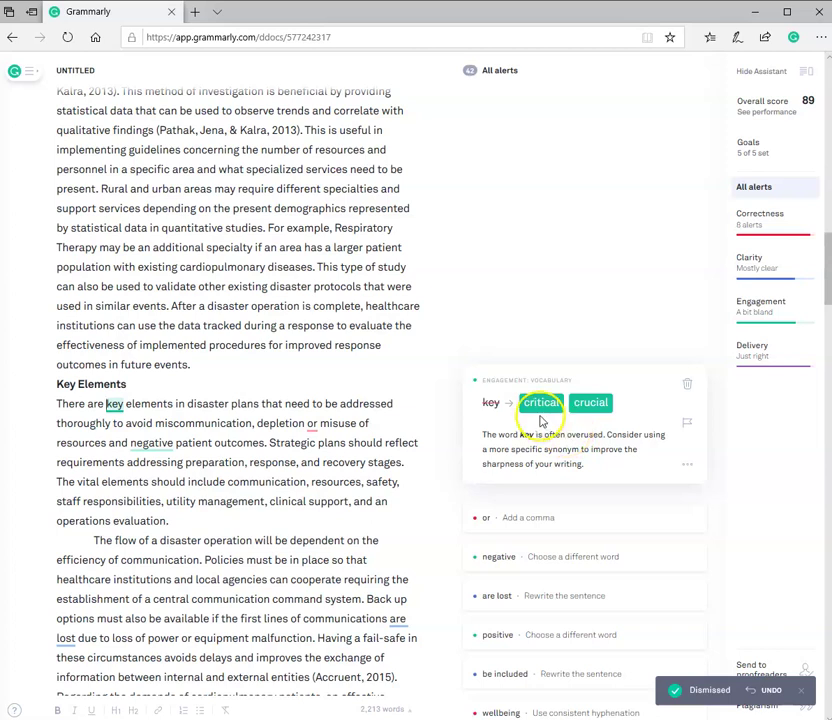
click(686, 387)
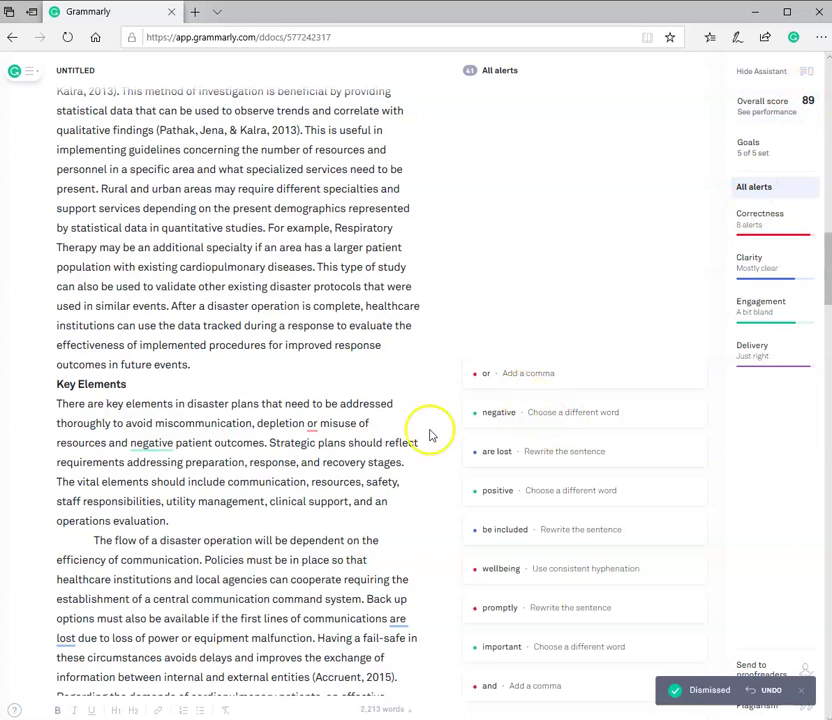
click(312, 424)
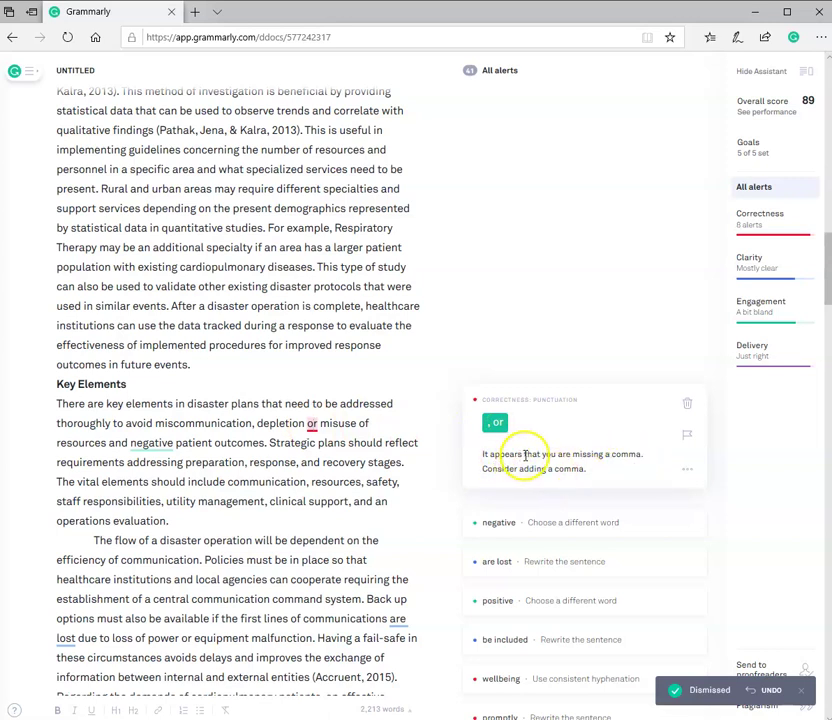
click(493, 426)
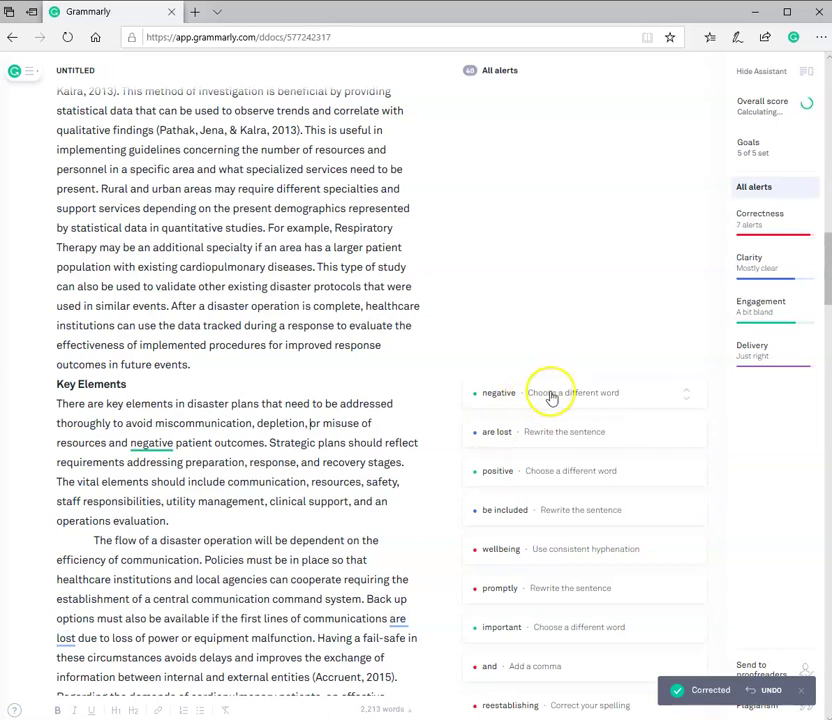
In the Key Elements section, replace "negative" with "adverse" and dismiss the passive voice alert on "are lost"
click(158, 442)
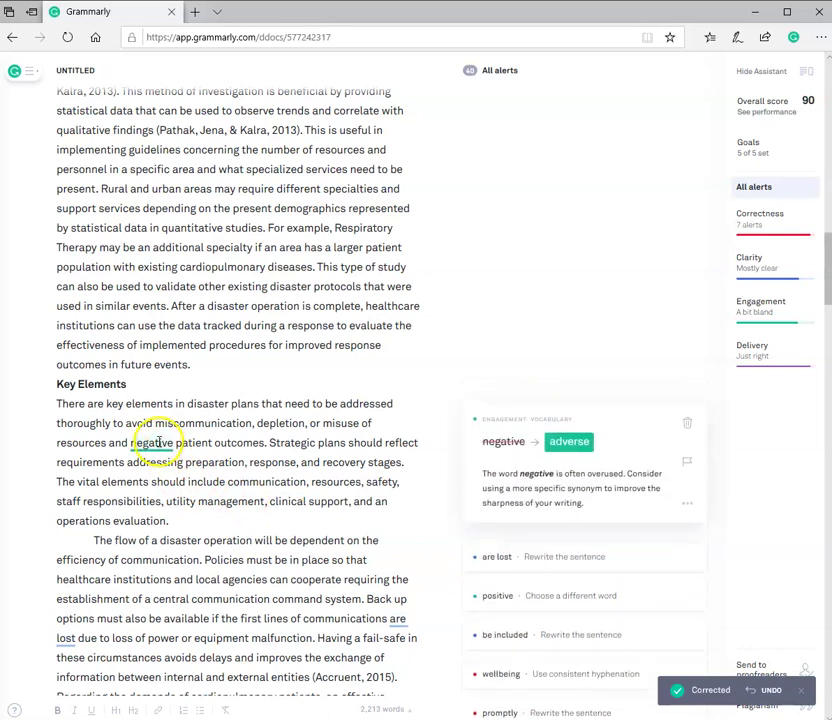
click(576, 450)
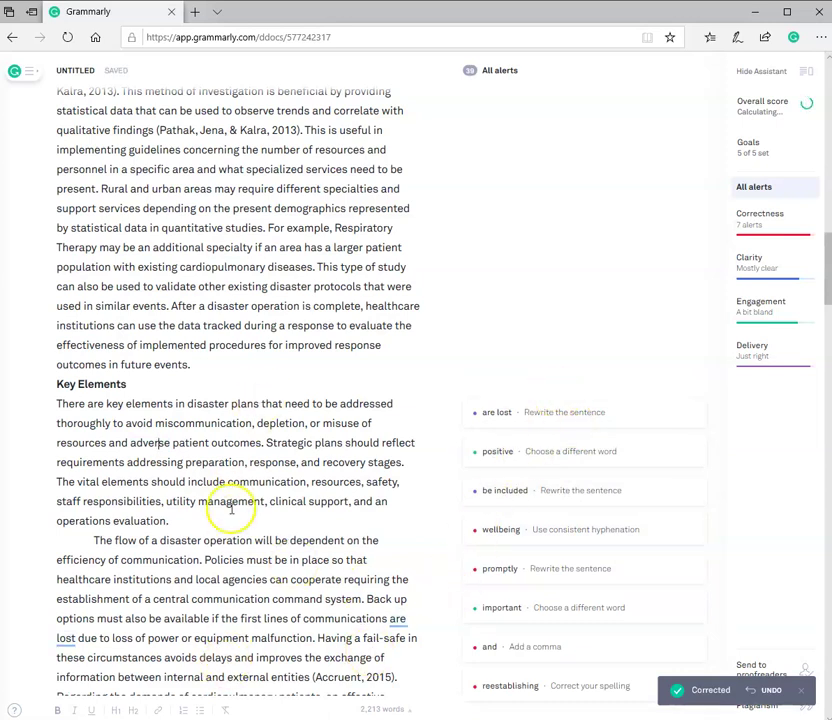
scroll(240, 490, down, 4)
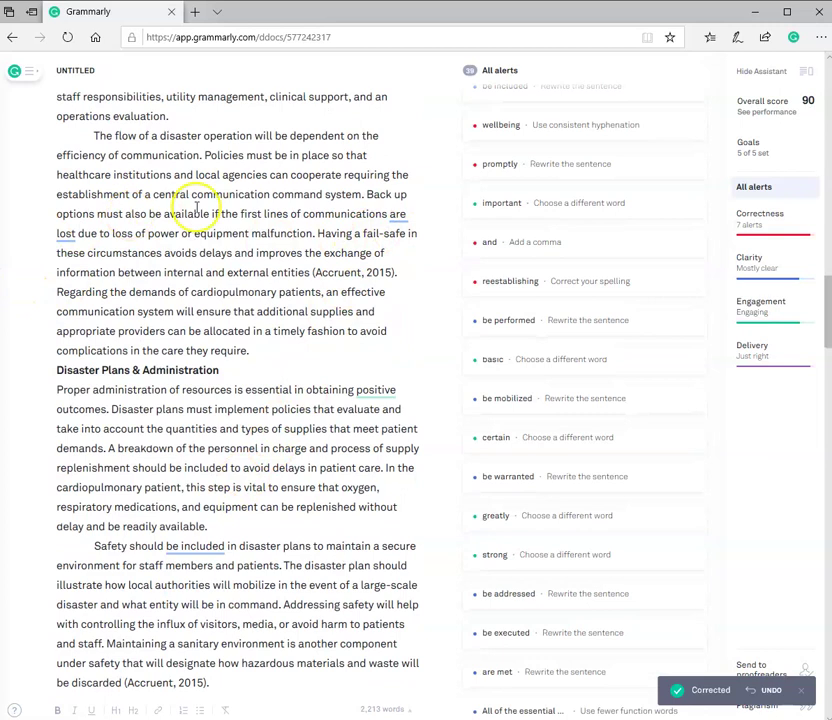
click(397, 215)
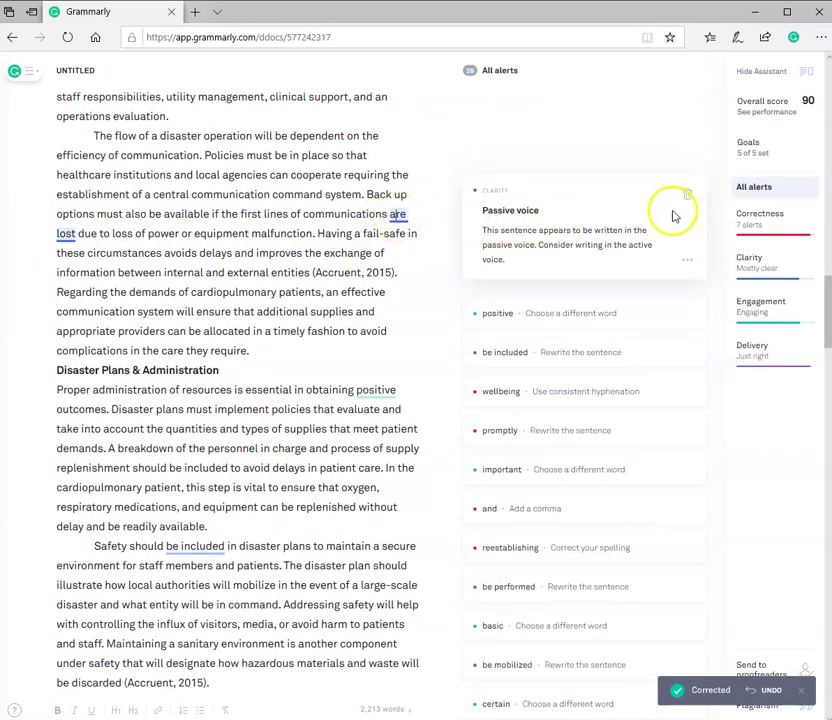
click(687, 194)
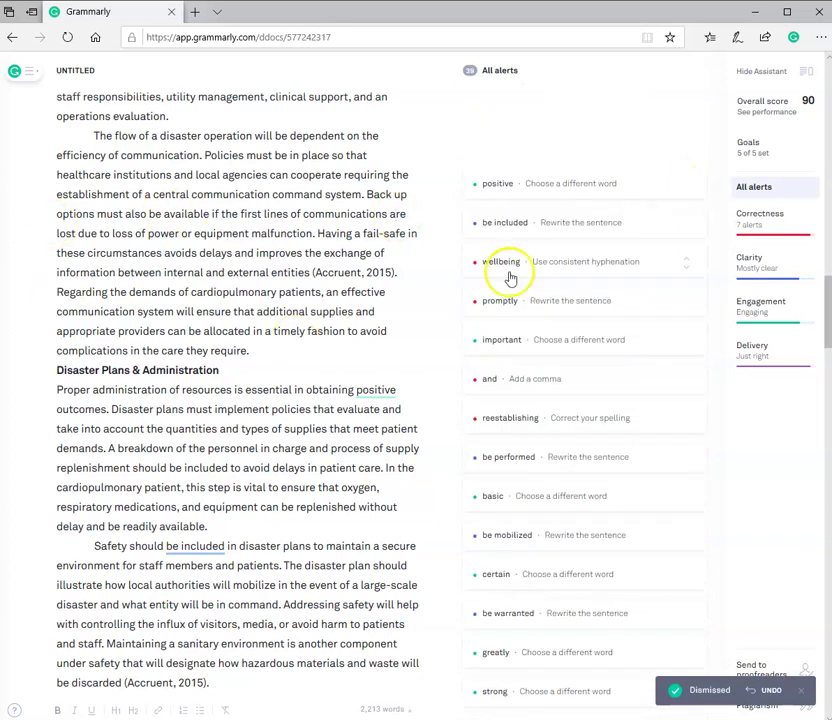
In the Disaster Plans & Administration section, dismiss the vocabulary alert on "positive" and the passive voice alert on "be included"
click(587, 186)
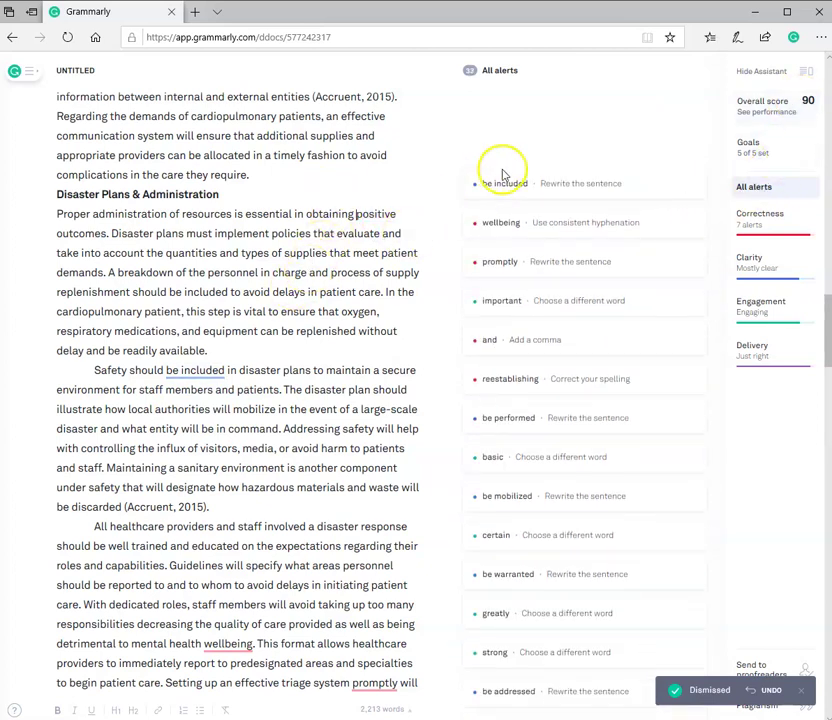
click(203, 377)
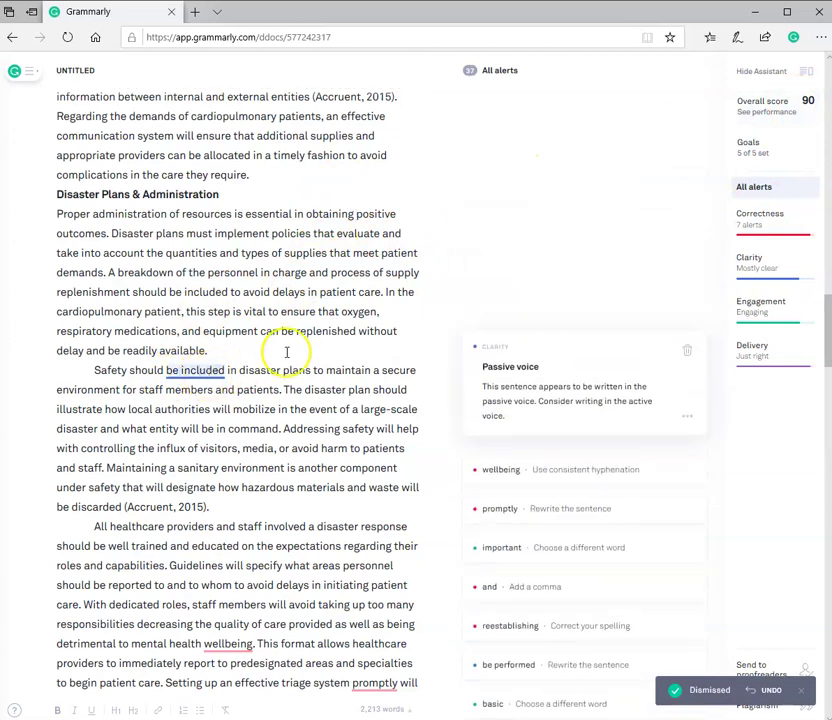
click(689, 354)
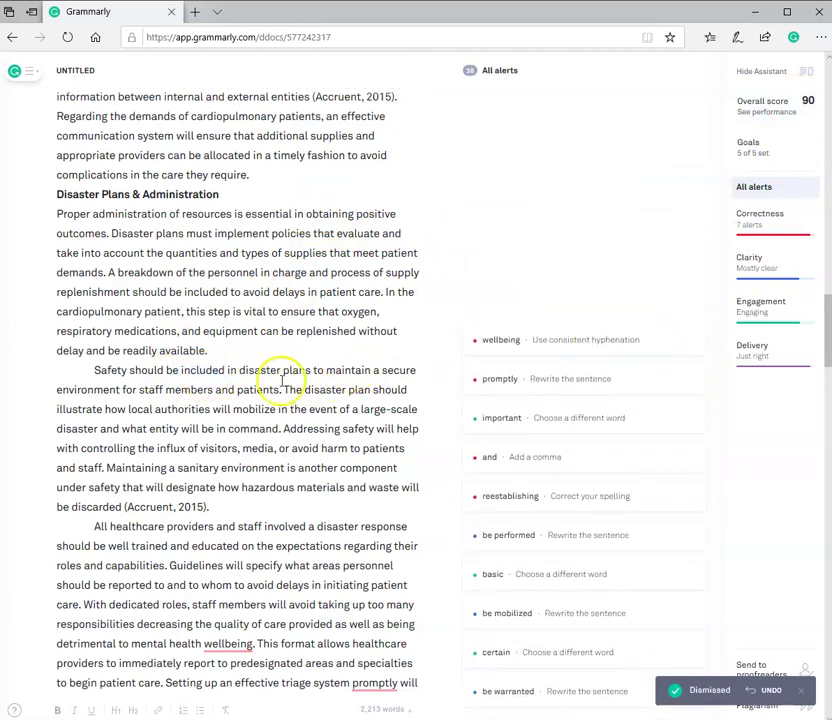
Update all matches of "wellbeing" to the hyphenated "well-being" and dismiss the squinting modifier alert on "promptly" in the same paragraph
scroll(350, 405, down, 3)
scroll(338, 415, down, 2)
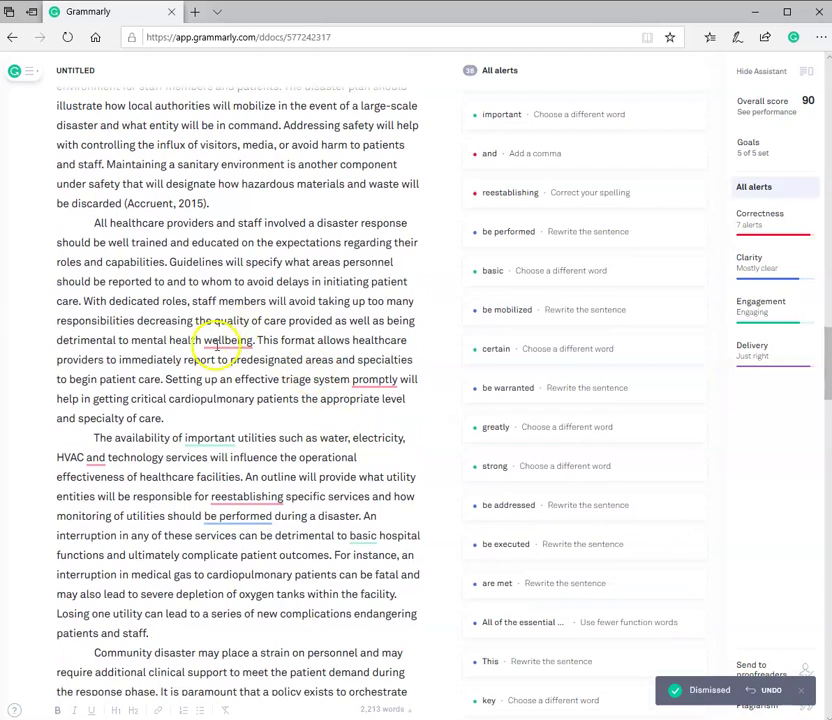
click(220, 342)
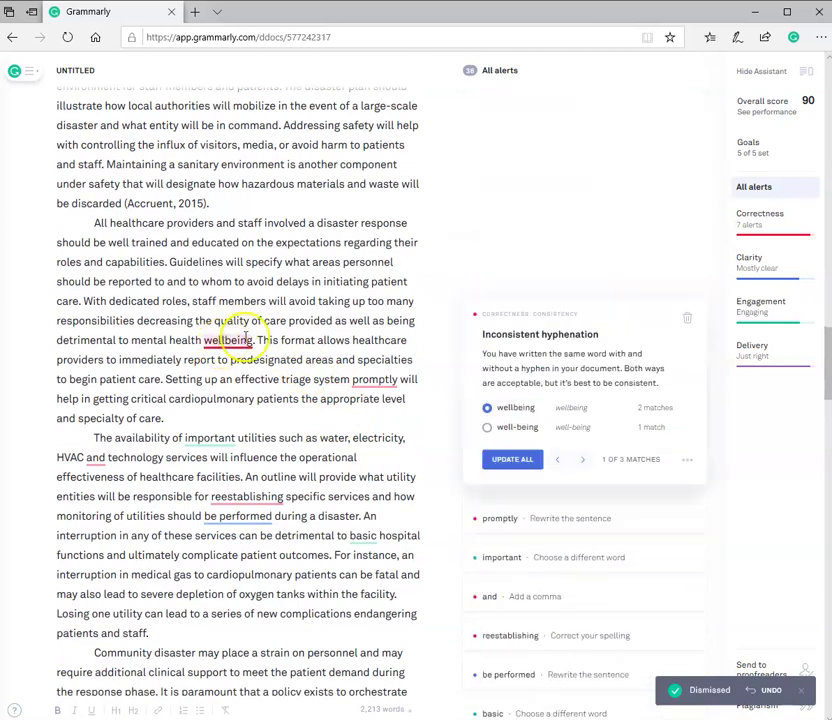
click(524, 414)
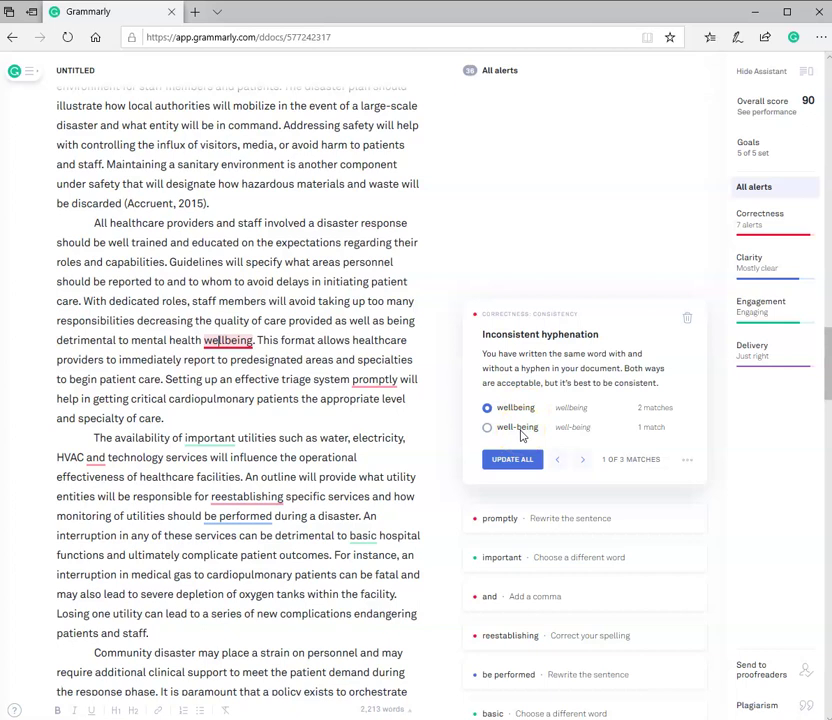
click(488, 429)
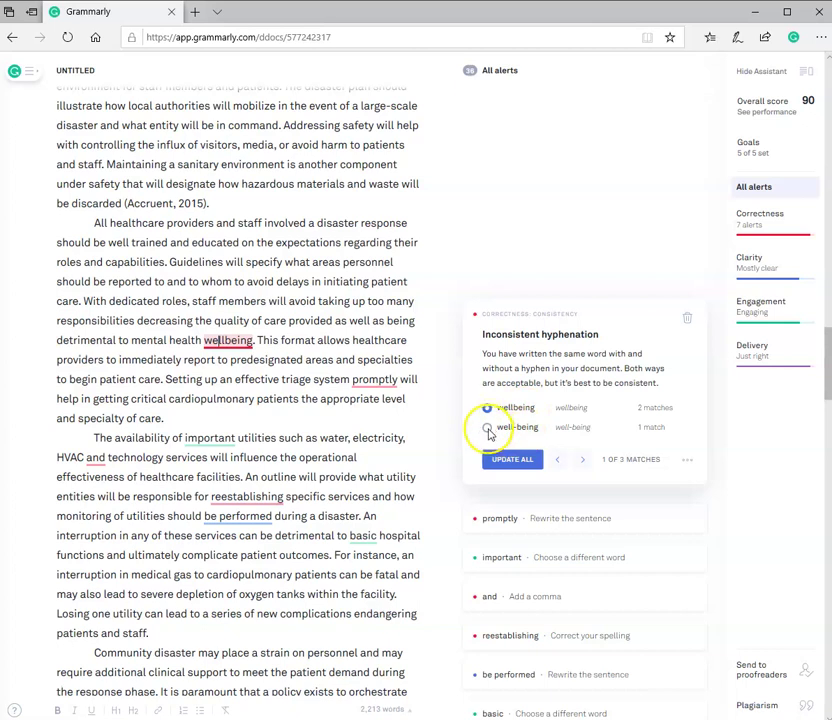
click(512, 460)
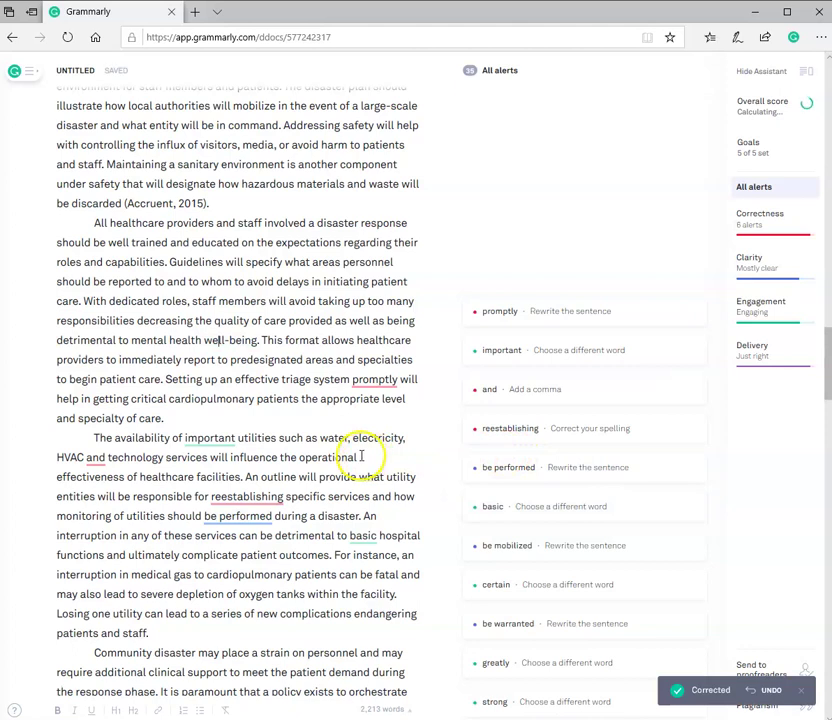
click(378, 380)
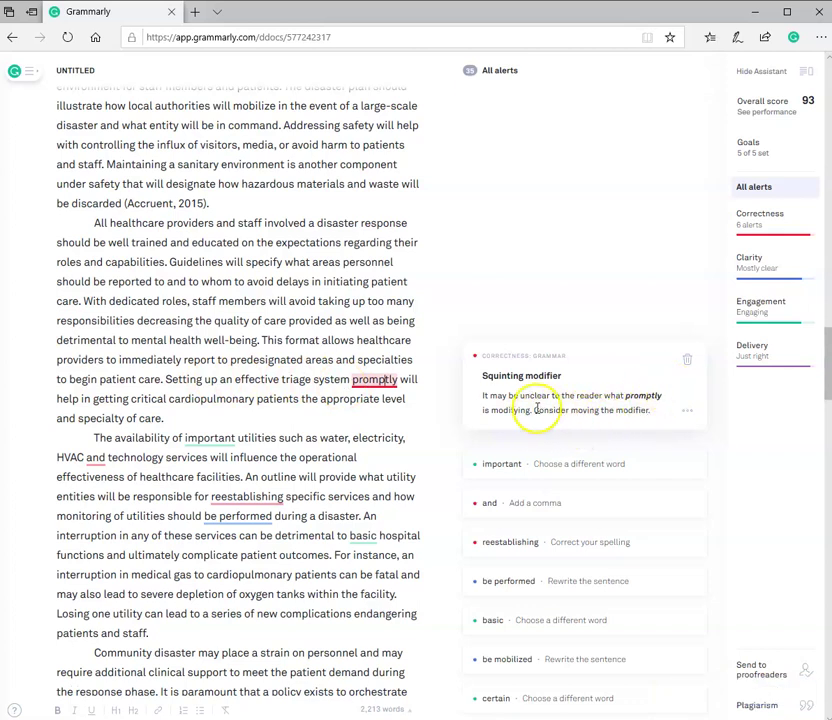
click(688, 362)
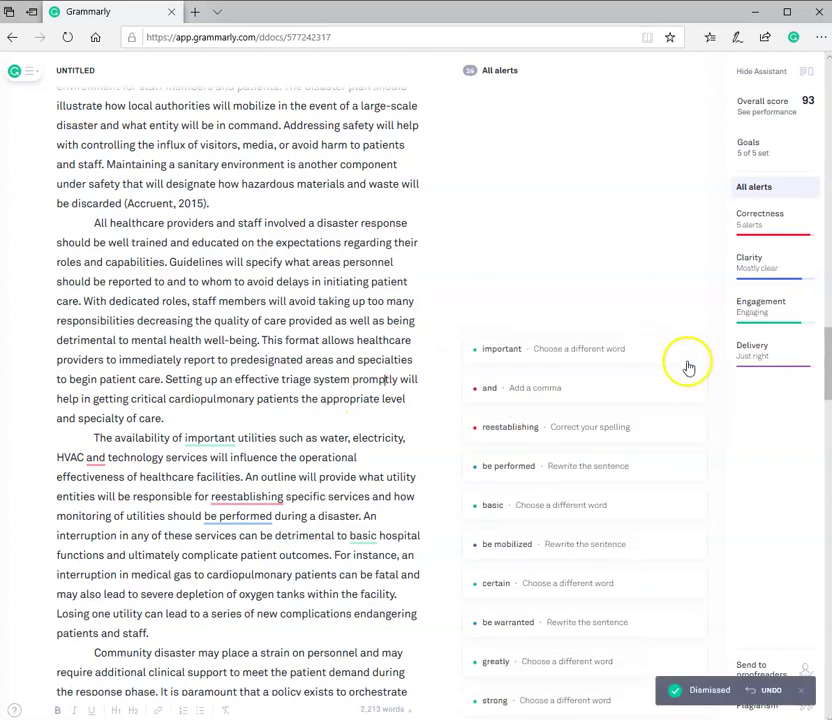
In the utilities paragraph, replace "important" with "essential" and add the suggested comma before "and" after "HVAC"
click(557, 355)
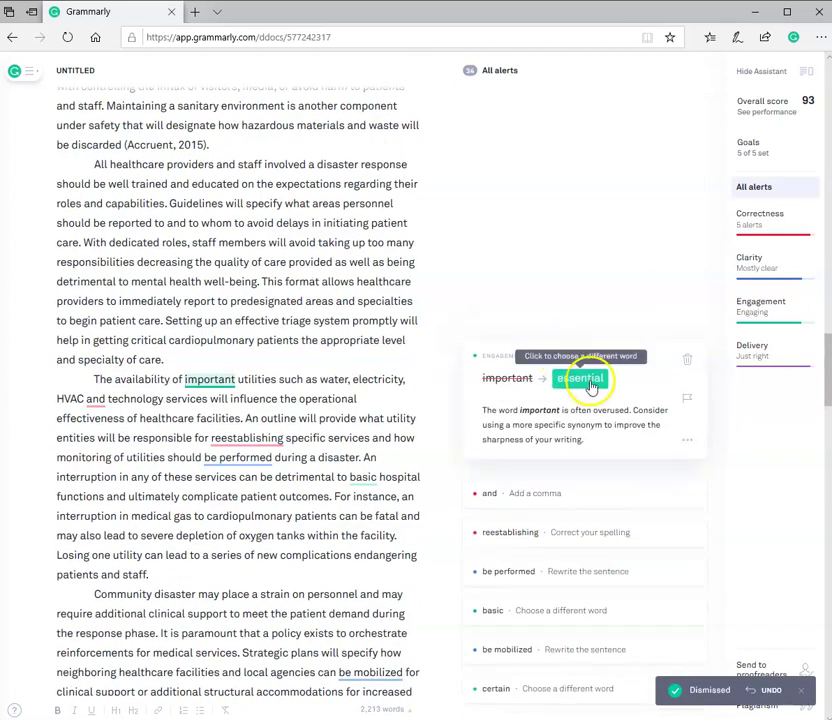
click(585, 381)
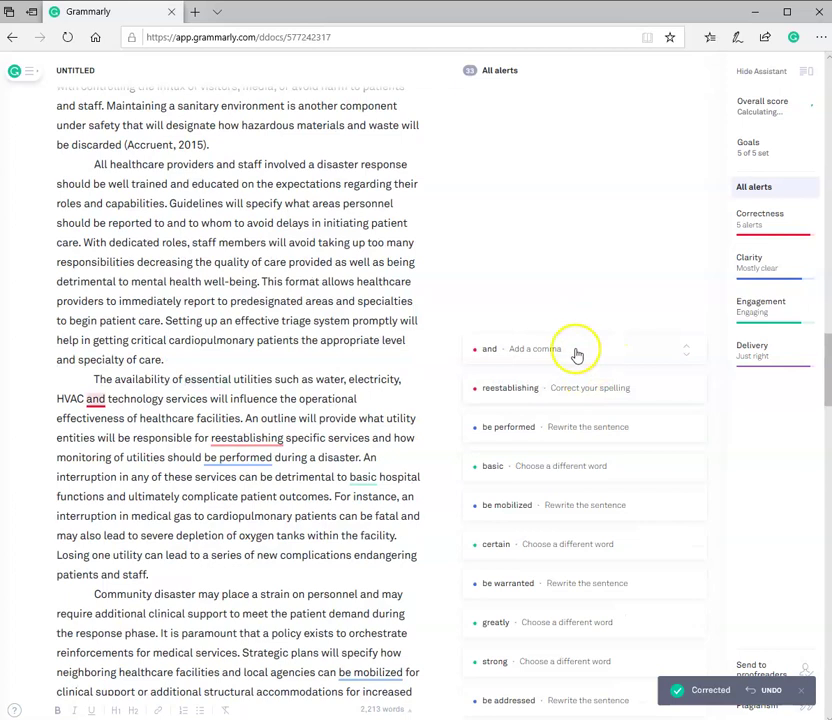
click(555, 358)
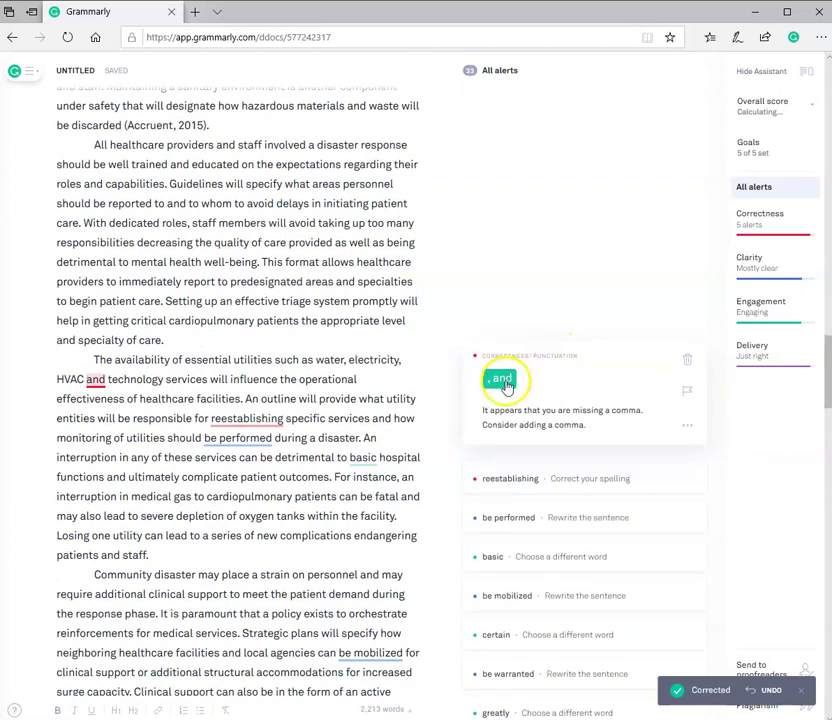
click(506, 335)
Correct "reestablishing" to "re-establishing" and dismiss the passive voice alert on "be performed" in the utilities paragraph
click(548, 356)
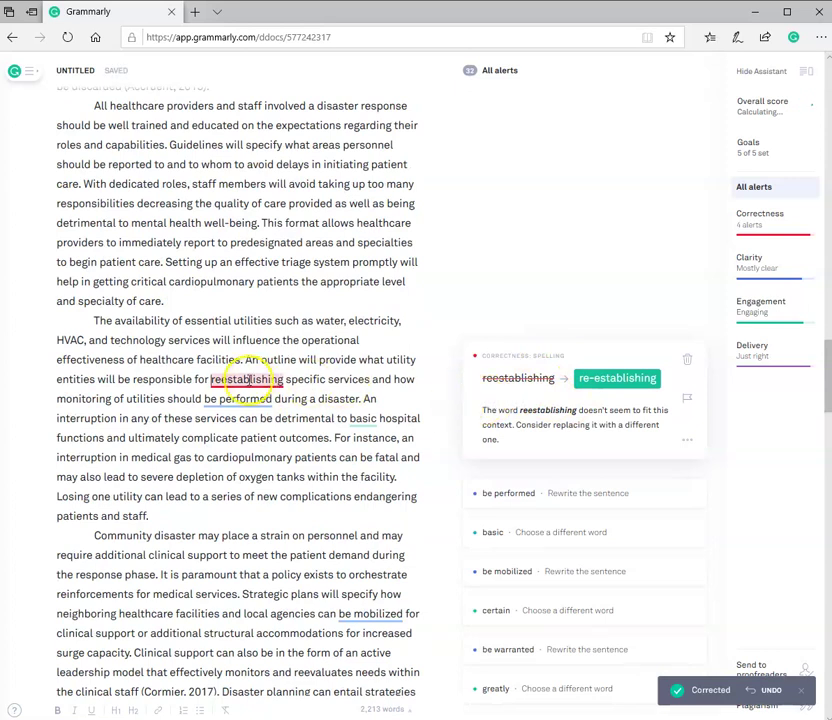
click(617, 385)
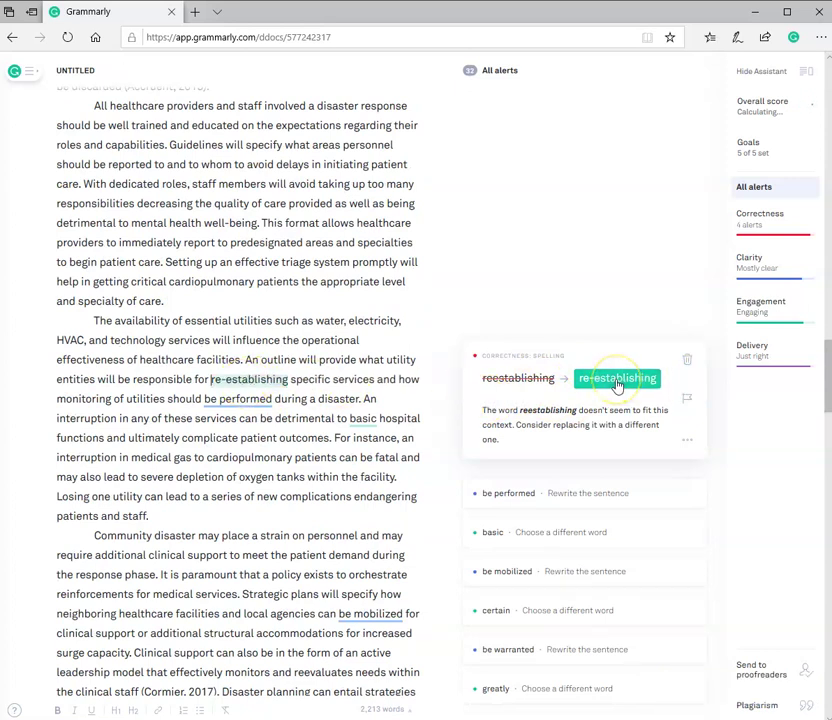
click(609, 350)
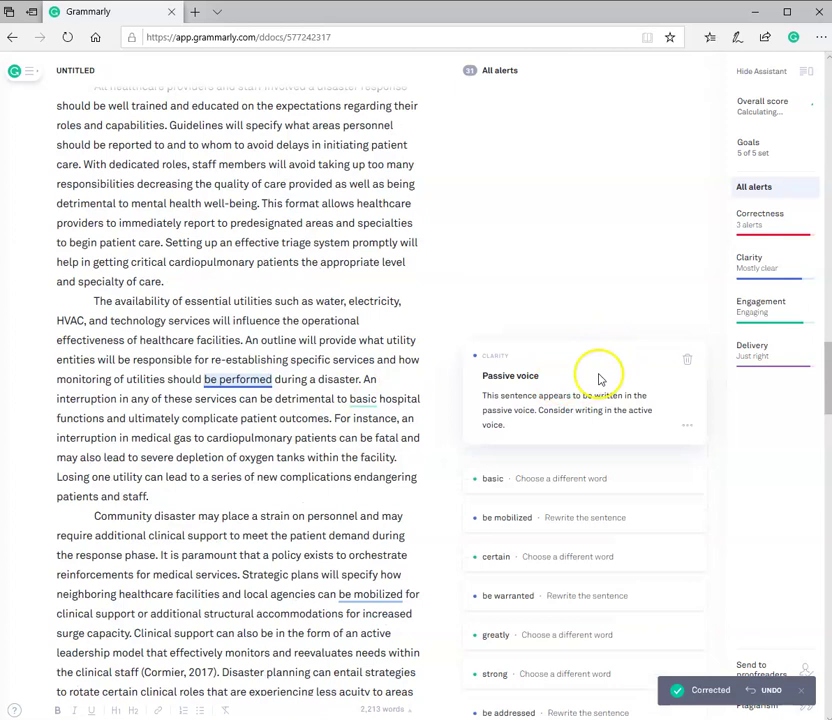
click(688, 364)
Replace "basic" with "essential" before "hospital functions" and dismiss the passive voice alert on "be mobilized" in the following paragraph
click(549, 356)
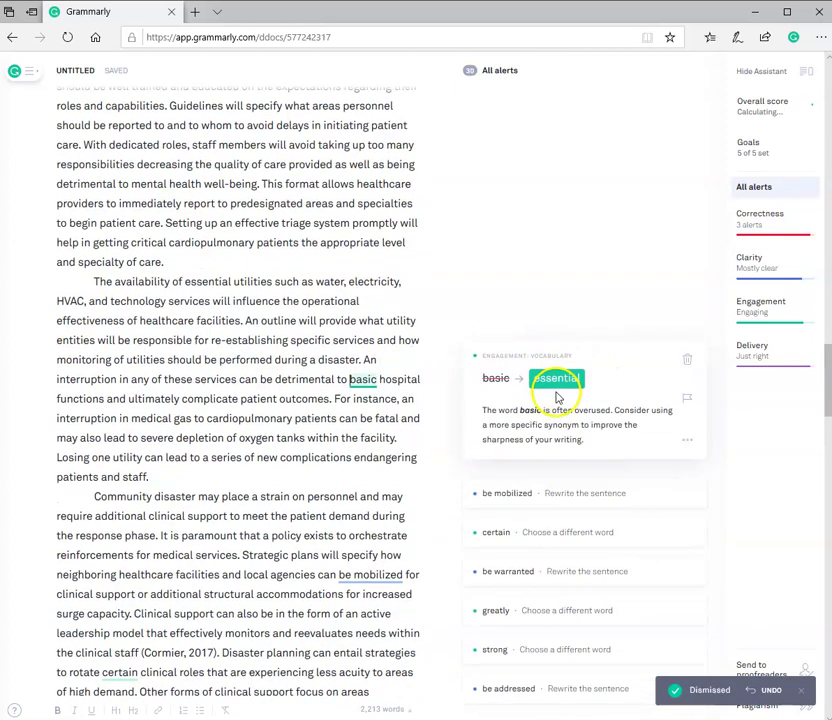
click(556, 383)
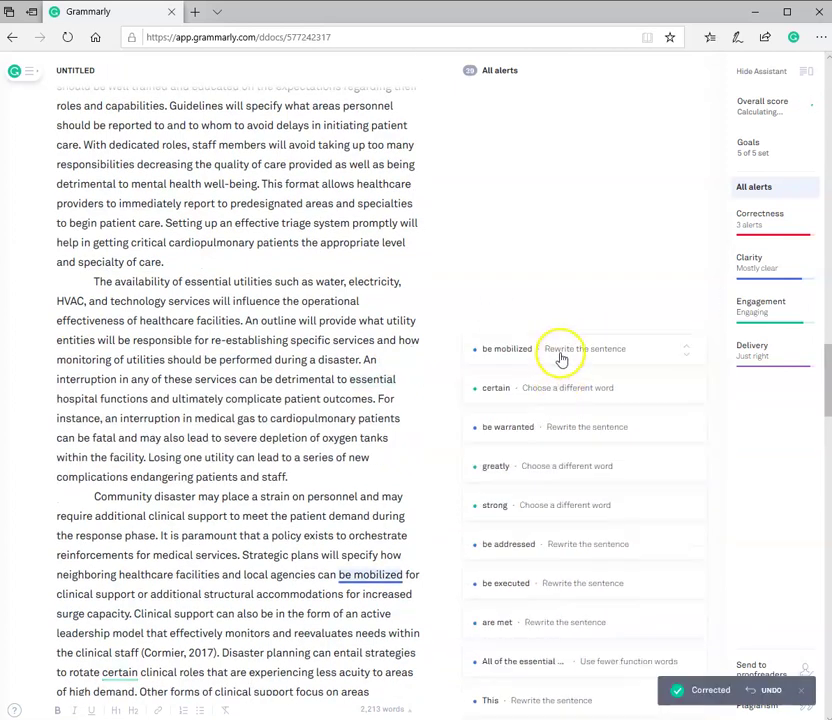
click(561, 359)
click(685, 358)
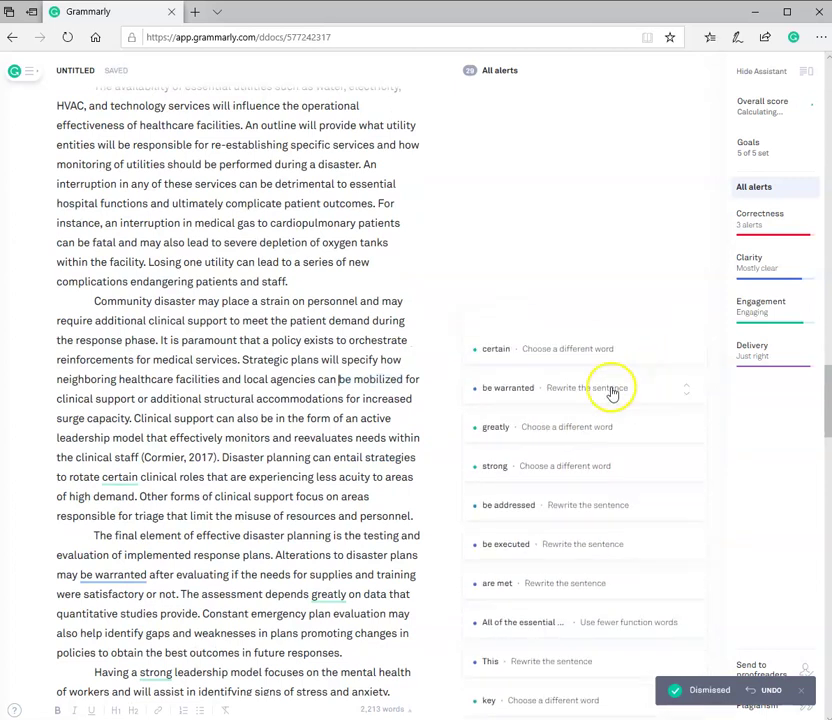
Replace "certain" with "specific" before "clinical roles" and dismiss the passive voice alert on "be warranted" in the following paragraph
click(565, 355)
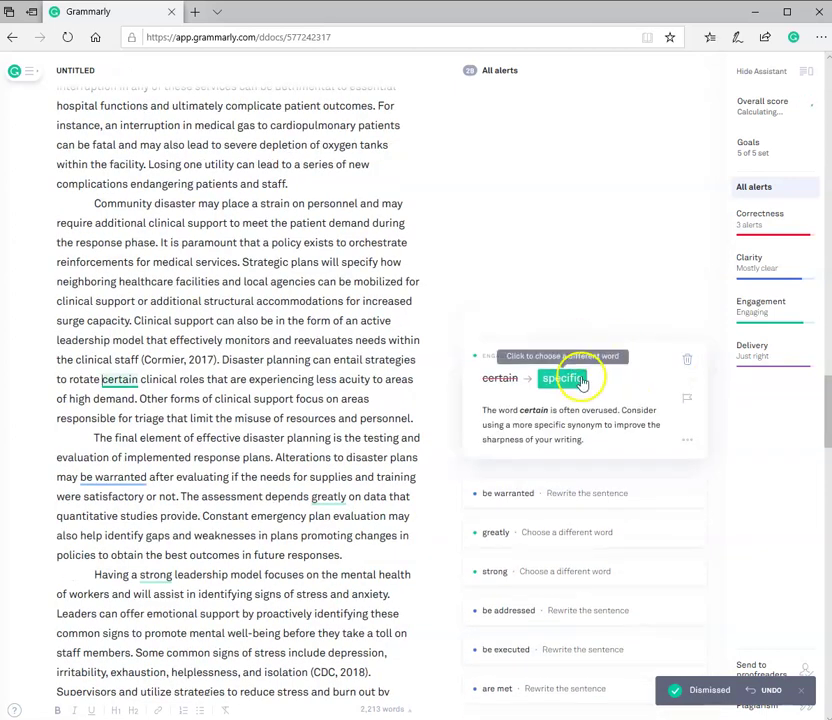
click(576, 381)
click(576, 352)
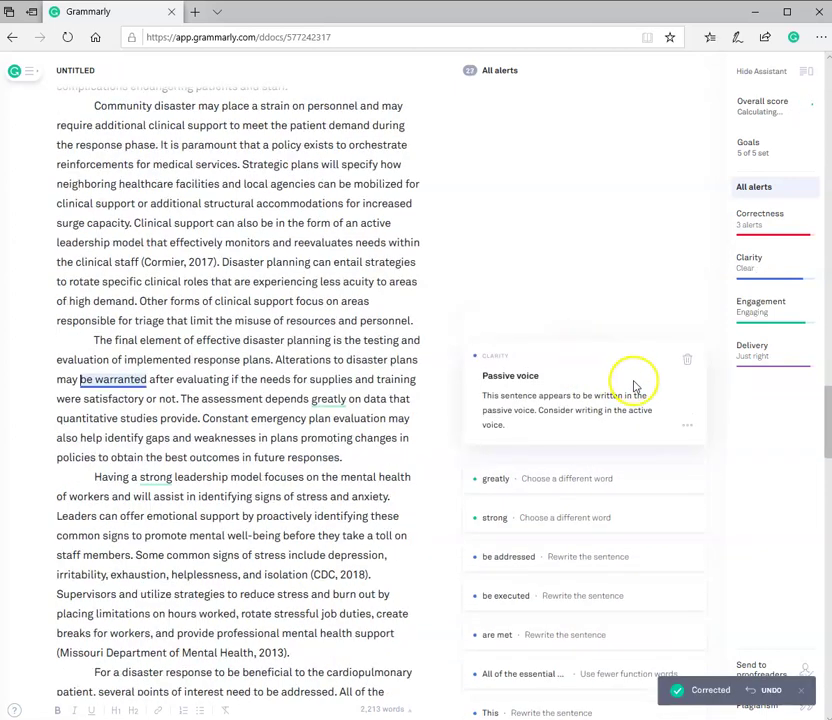
click(690, 360)
Replace "greatly" with "significantly" after "assessment depends" and "strong" with "robust" before "leadership model"
click(572, 356)
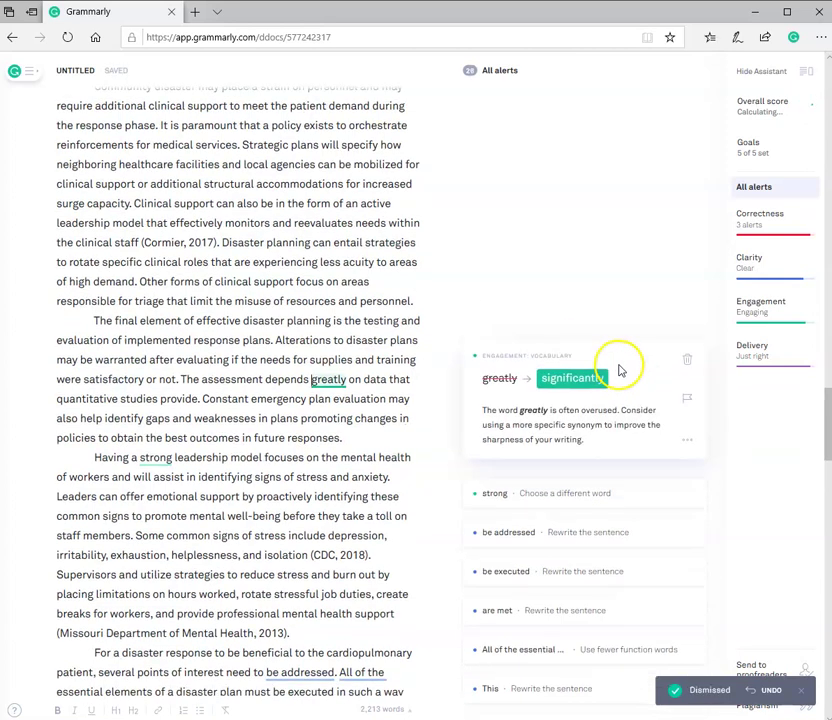
click(588, 379)
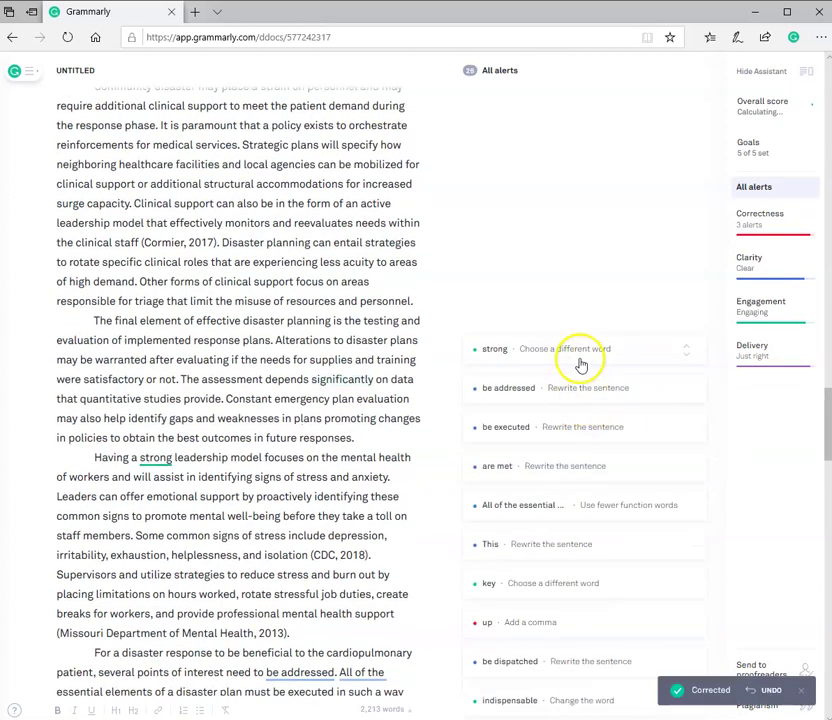
click(581, 365)
click(563, 375)
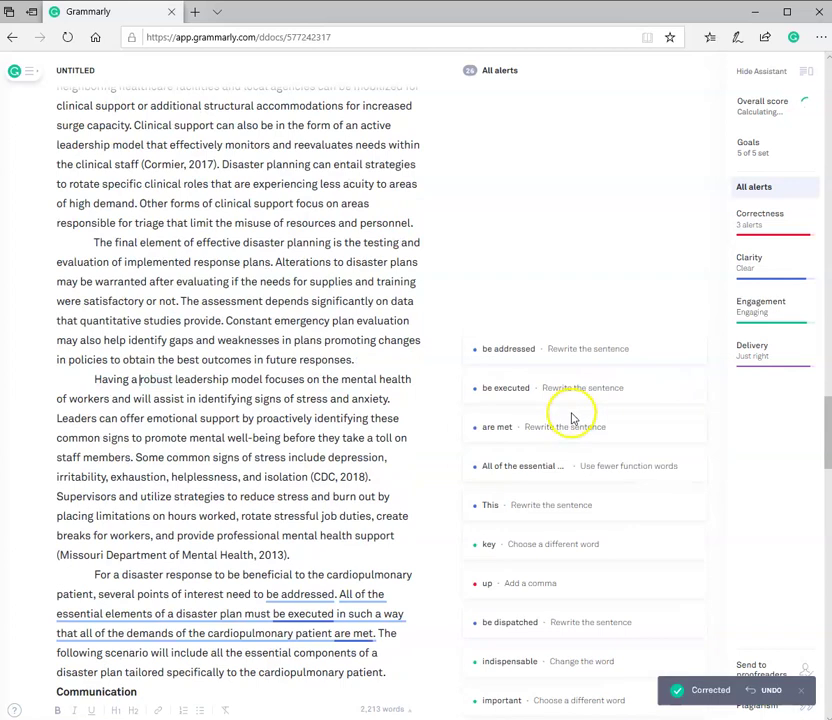
Above the Communication heading, dismiss the passive voice alerts on "be addressed", "be executed" and "are met" and the function-words alert on "All of the essential"
click(565, 352)
click(683, 365)
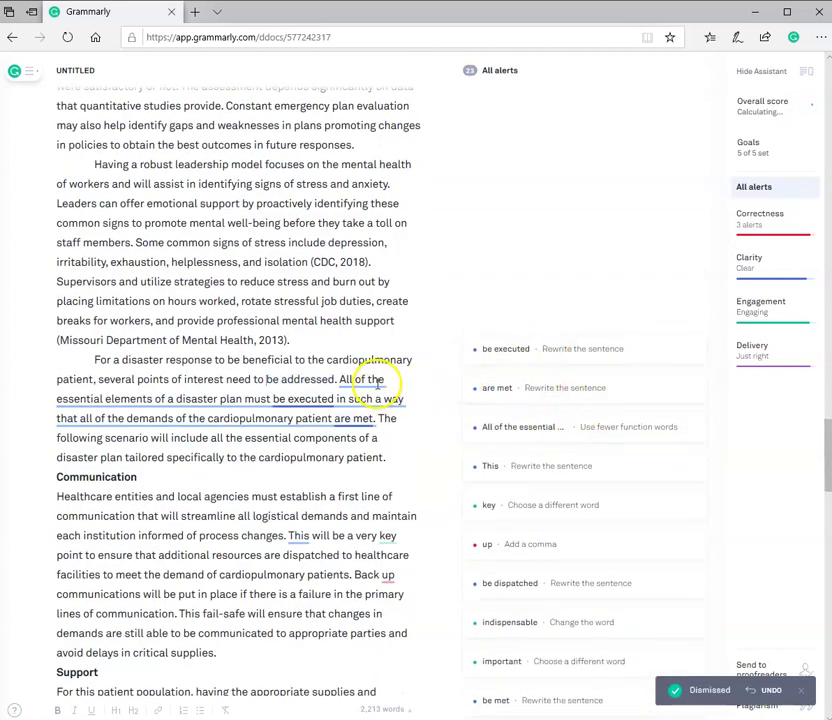
click(588, 349)
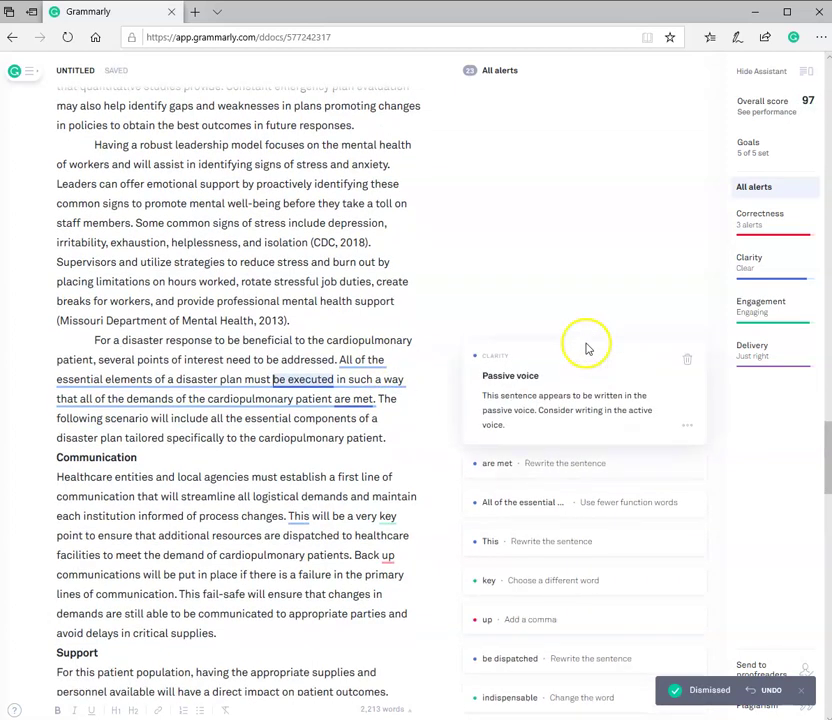
click(685, 360)
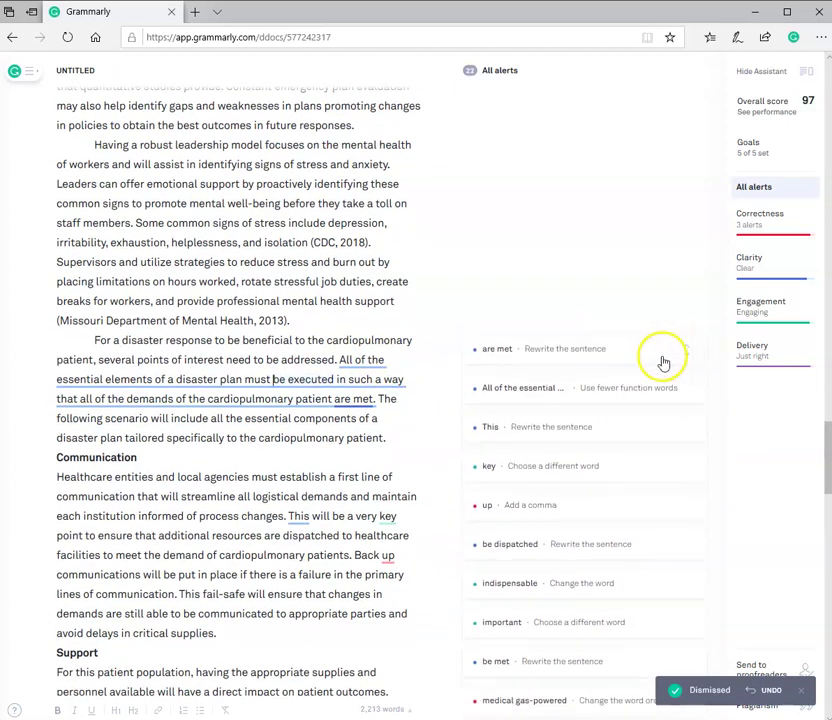
click(589, 350)
click(687, 358)
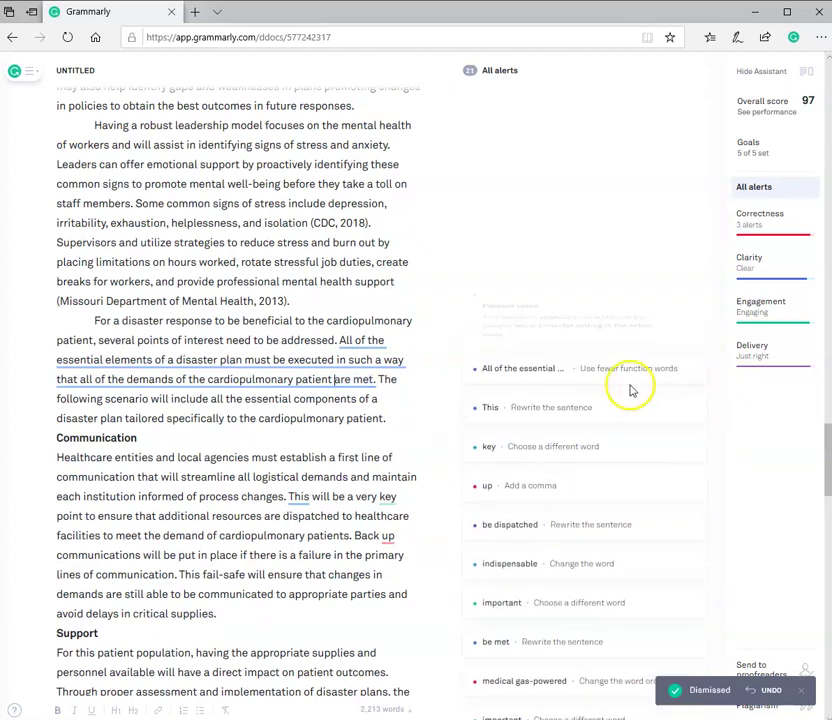
click(625, 350)
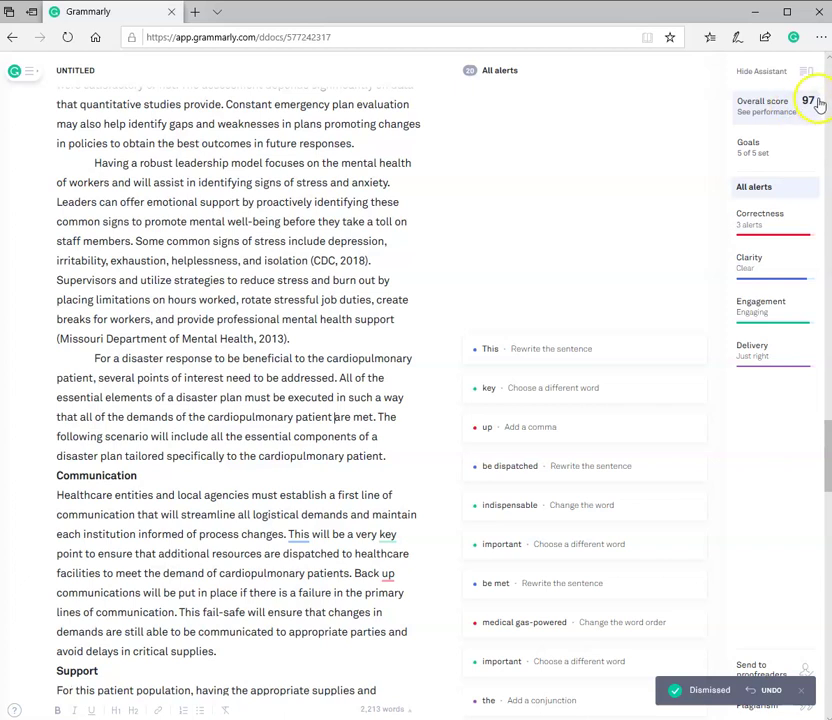
In the Communication section, dismiss the unclear antecedent alert on "This" and replace "key" with "crucial"
click(560, 347)
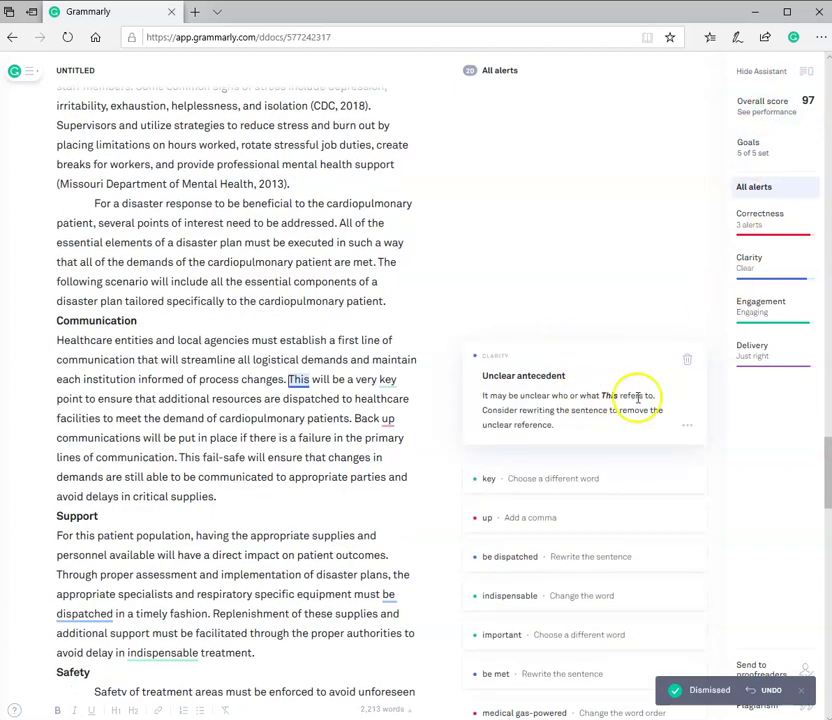
click(686, 358)
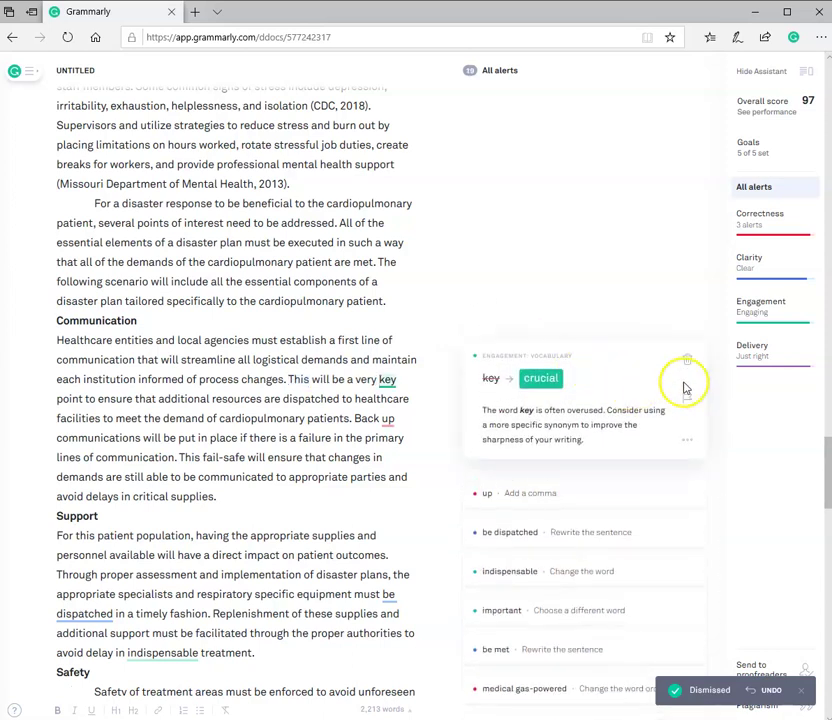
click(545, 378)
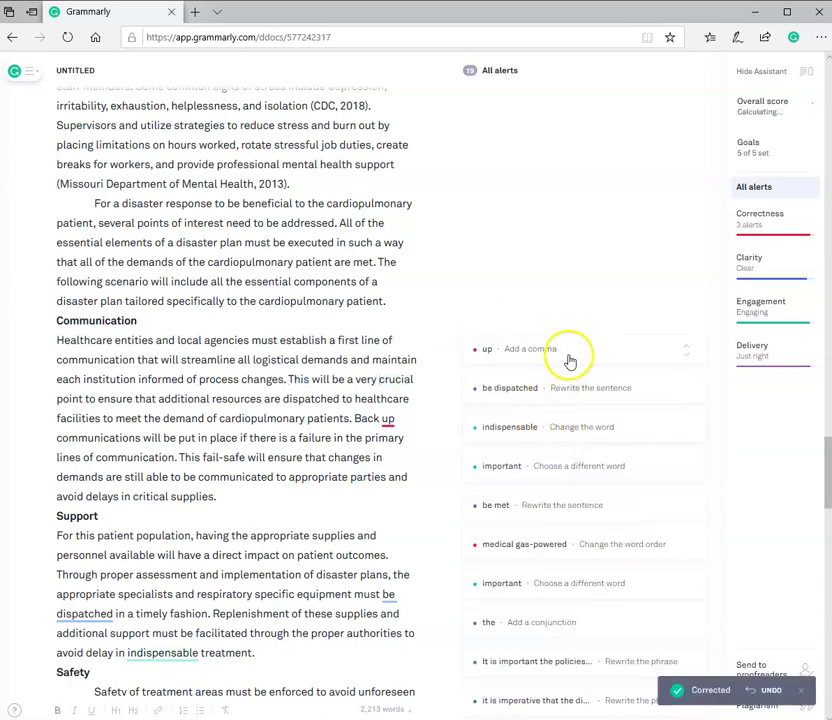
Add the suggested comma after "Back up" in the Communication section and dismiss the Support section's passive voice alert on "be dispatched"
click(569, 361)
click(497, 384)
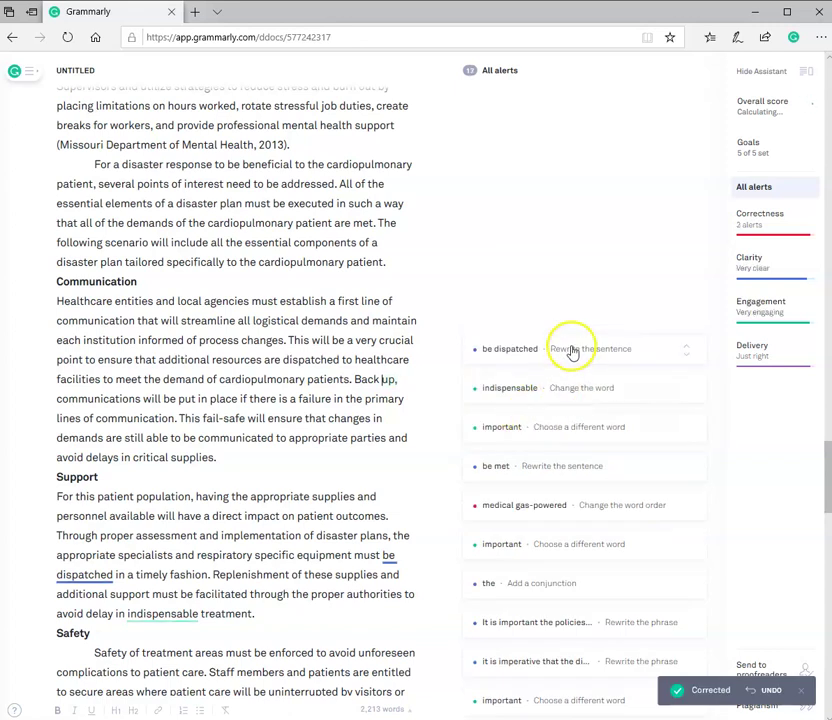
click(572, 350)
click(686, 358)
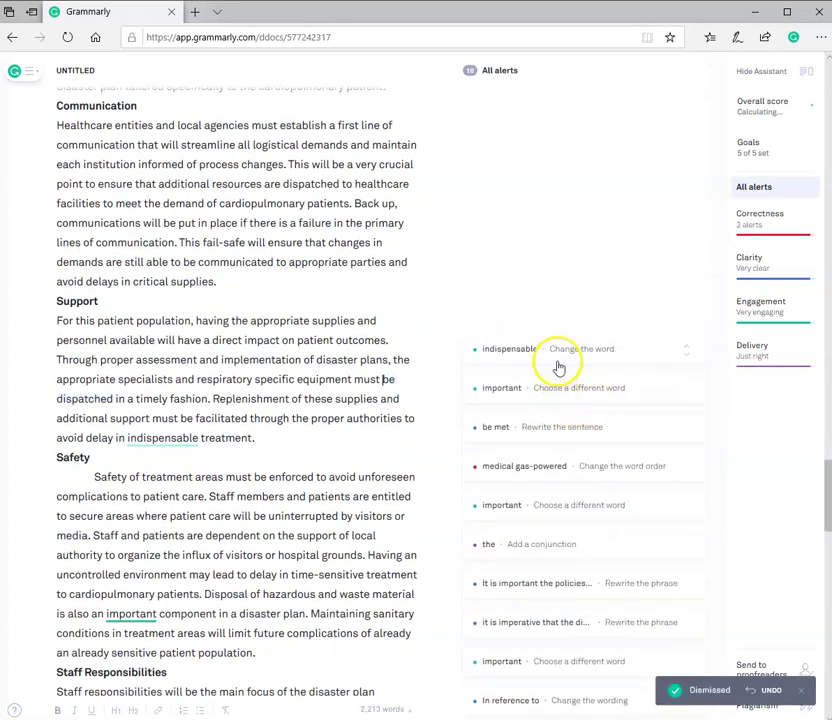
Replace "indispensable" with "necessary" in the Support section and "important" with "essential" in the Safety section
click(565, 357)
click(603, 378)
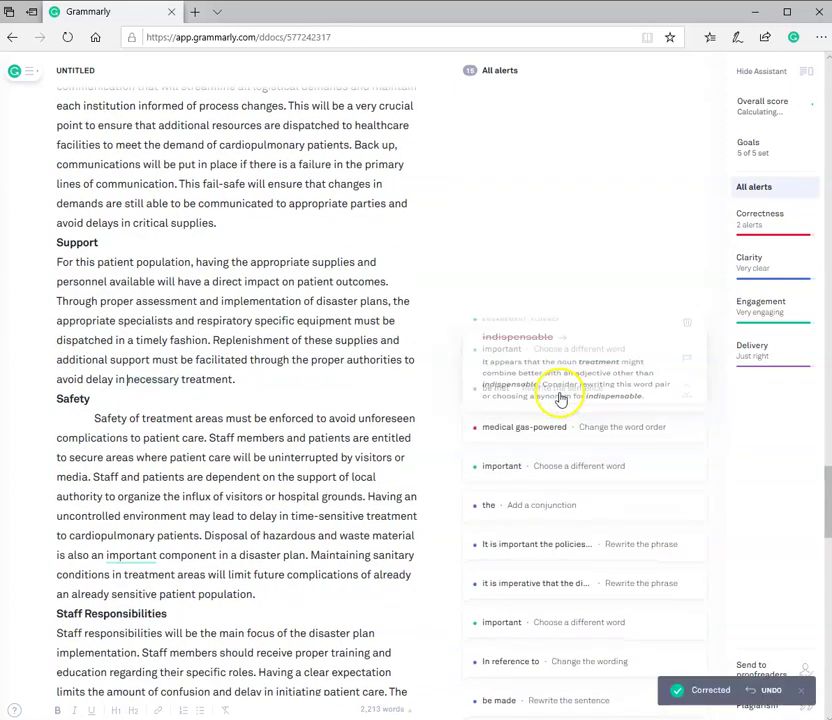
click(566, 356)
click(600, 381)
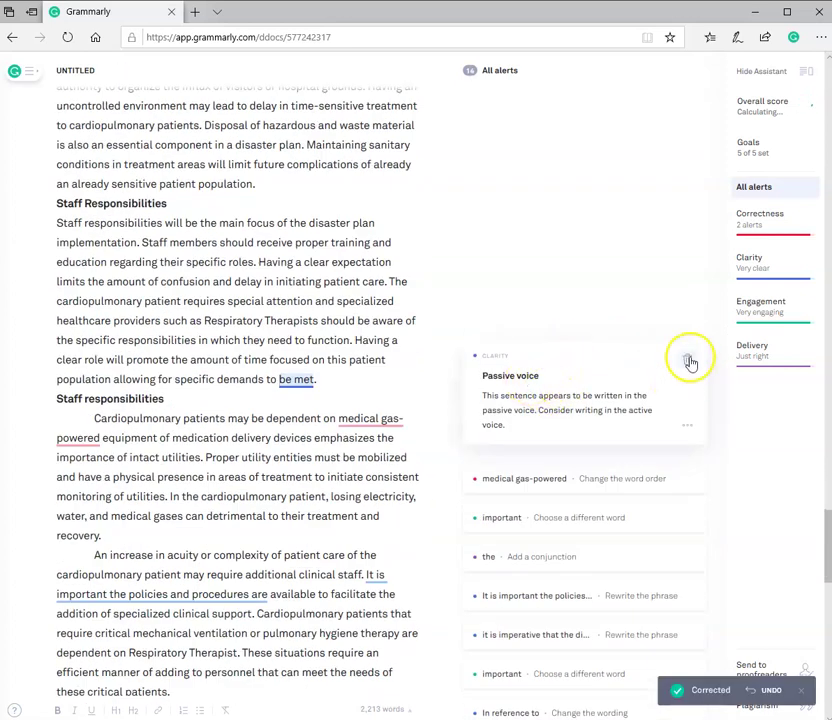
Dismiss the passive voice alert on "be met" and reorder "medical gas-powered" to "gas-powered medical" in the following section
click(689, 361)
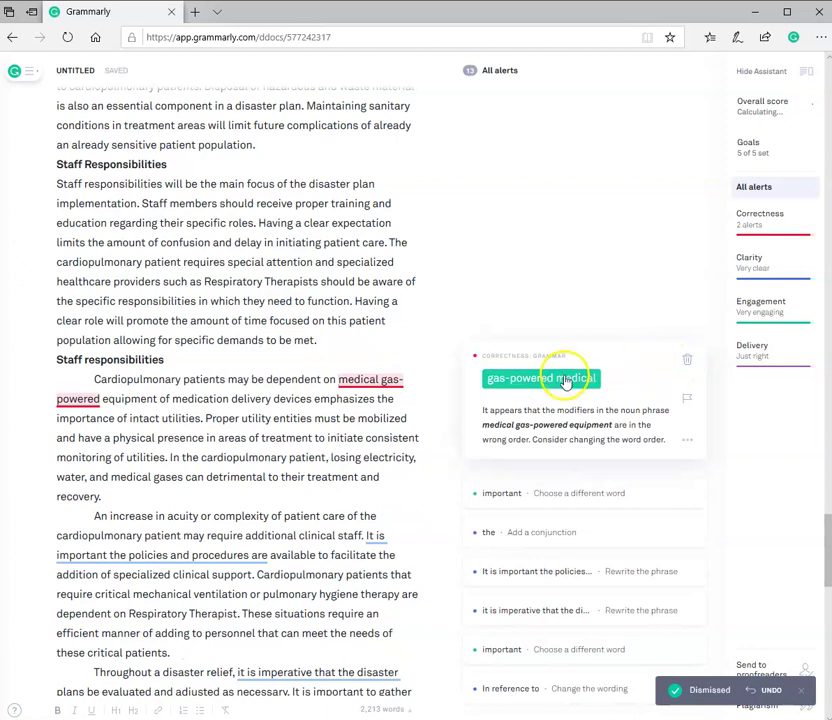
click(566, 381)
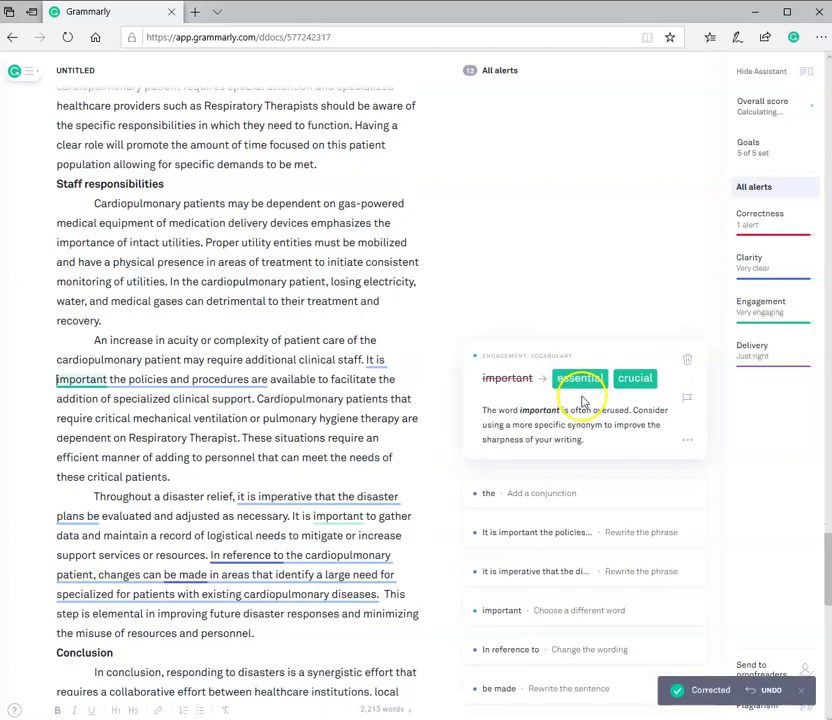
In the sentence about policies and procedures, replace "important" with "essential" and insert "that" before "the policies"
click(580, 382)
click(557, 360)
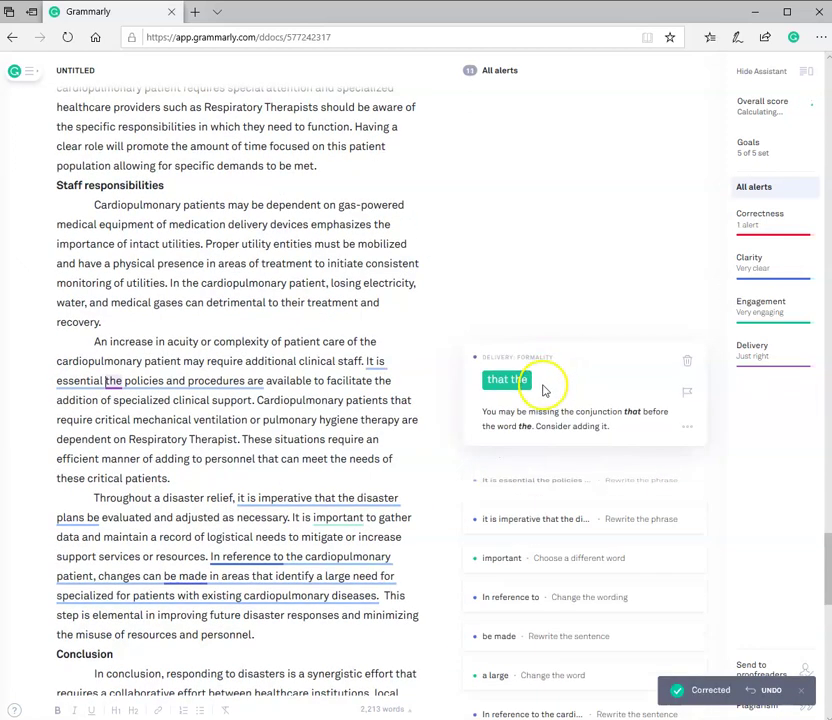
click(507, 381)
In the disaster relief paragraph, shorten the wordy opening phrase to "the disaster plans must be" and replace "important" with "essential"
click(580, 351)
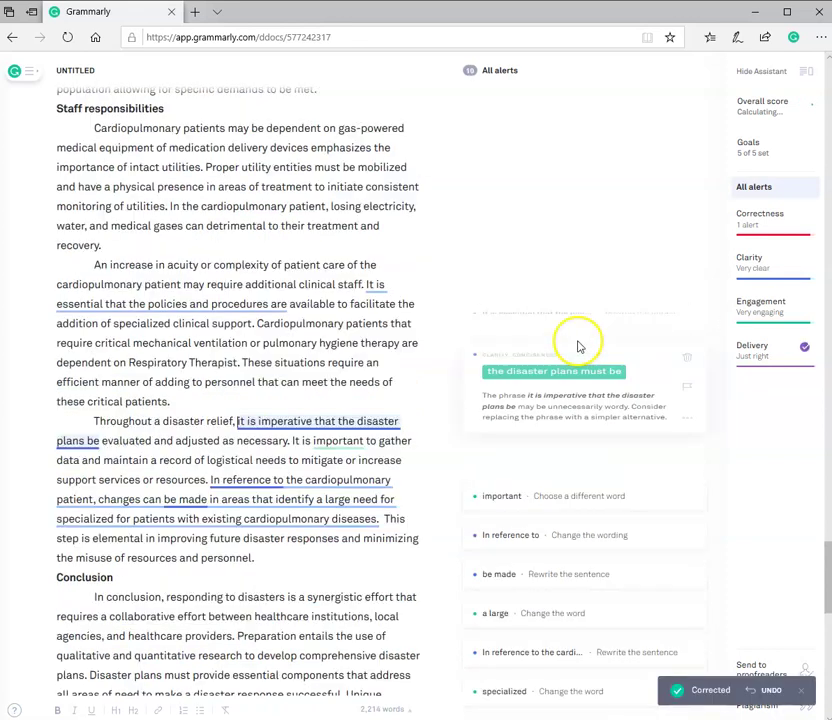
click(557, 381)
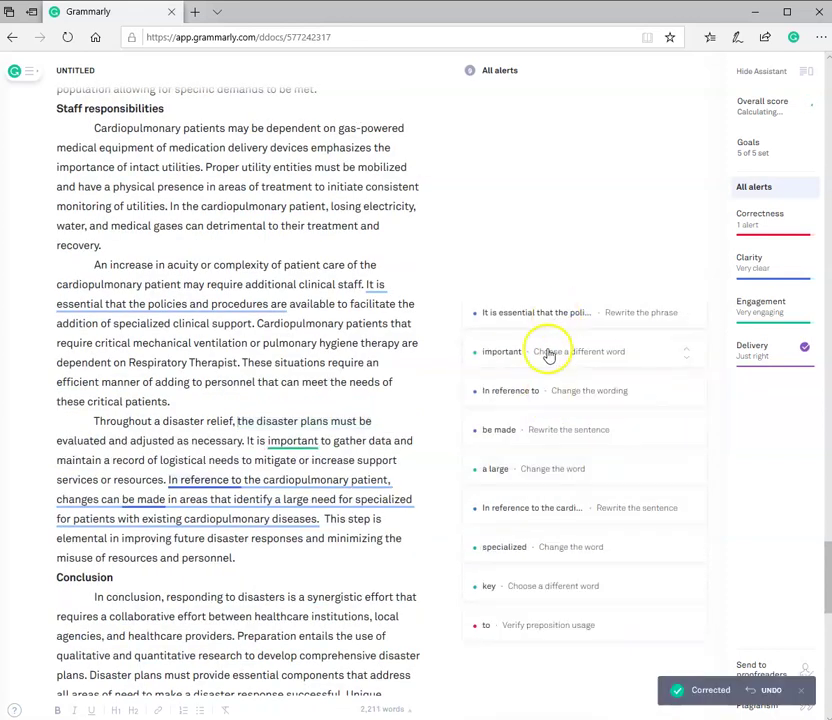
click(550, 353)
click(587, 381)
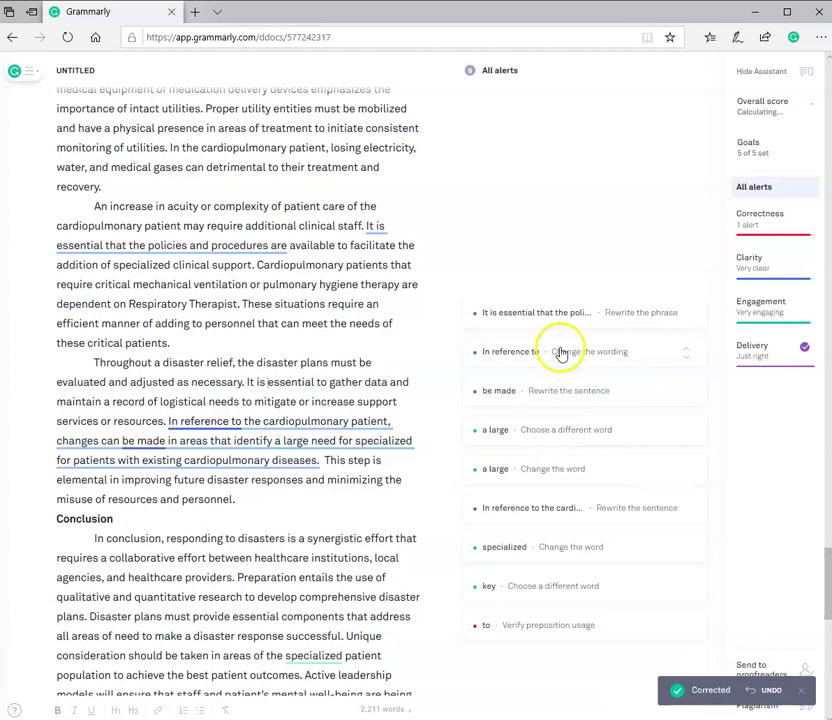
Replace "In reference to" with "About" before "the cardiopulmonary patient" and dismiss the passive voice alert on "be made"
click(560, 352)
click(590, 381)
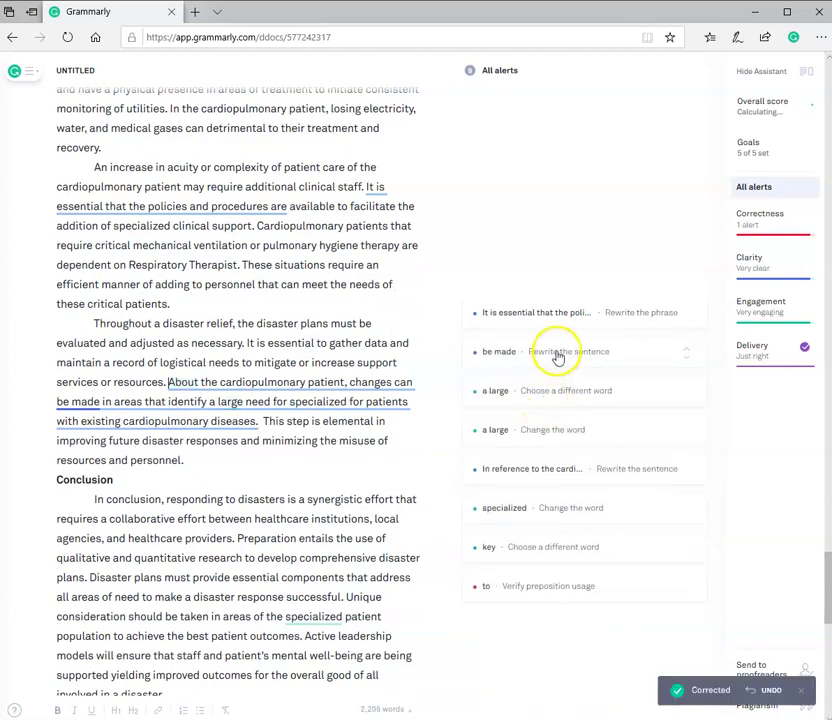
click(558, 353)
click(685, 362)
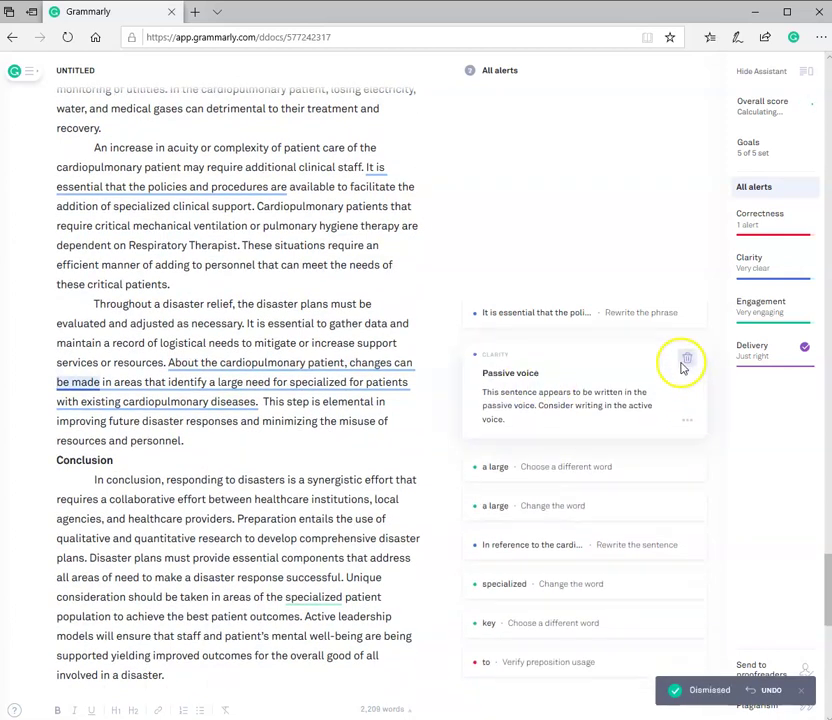
Replace "a large" with "a significant" before "need for specialized" in the disaster relief paragraph
click(548, 362)
click(573, 384)
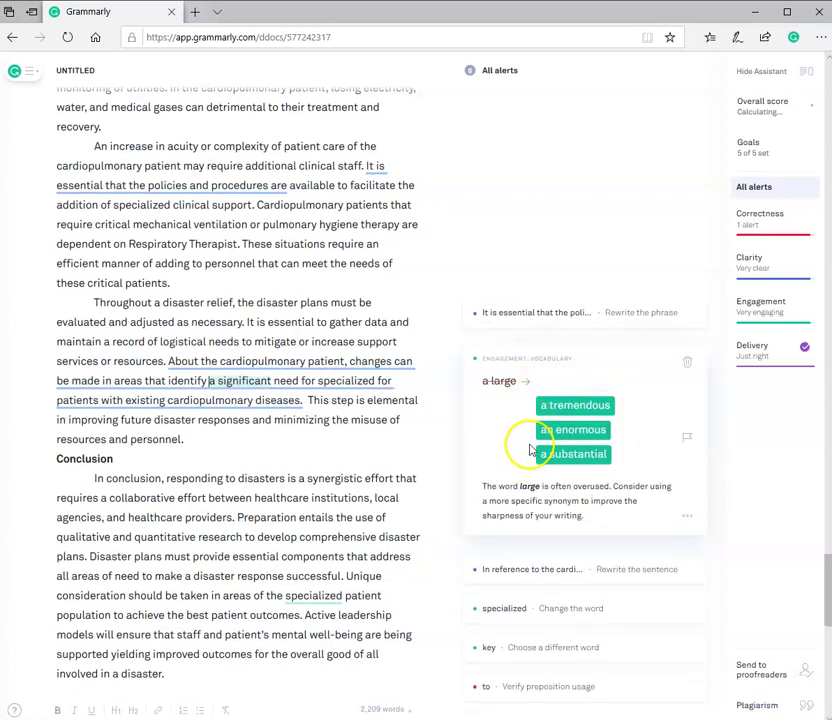
Dismiss the hard-to-read alert on the cardiopulmonary patient sentence and replace "specialized" with "specific" in the Conclusion
click(563, 368)
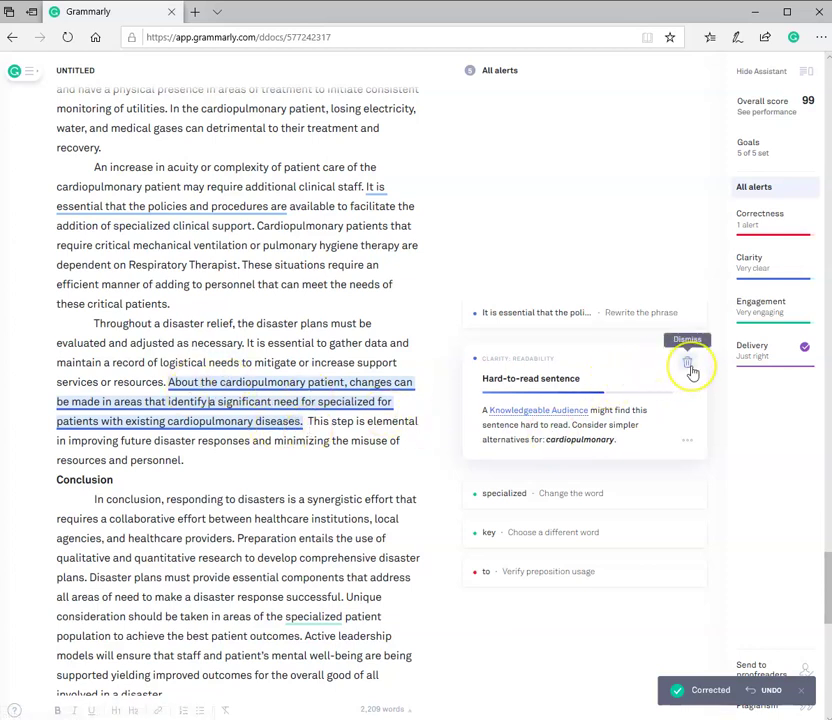
click(688, 364)
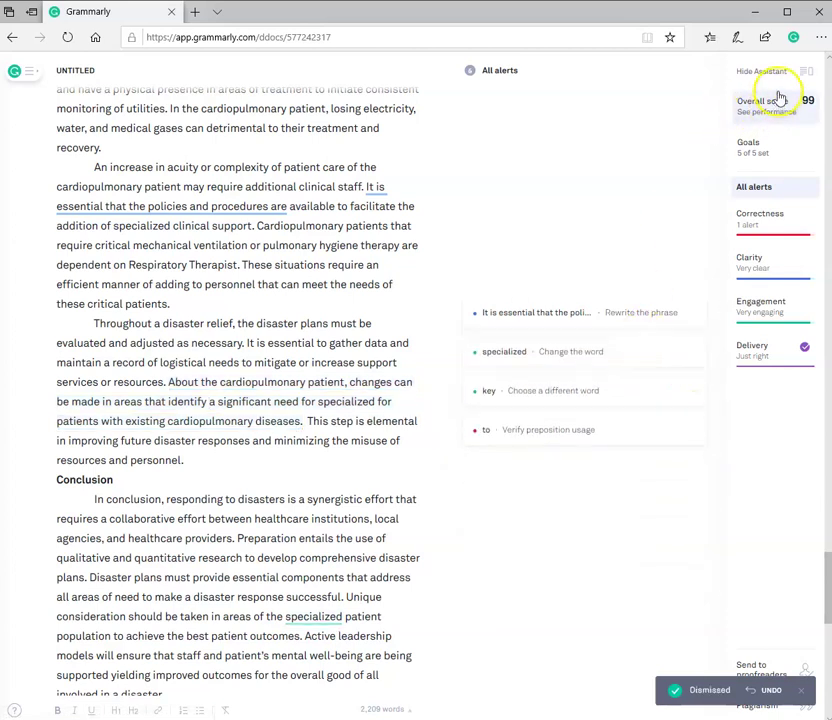
click(552, 352)
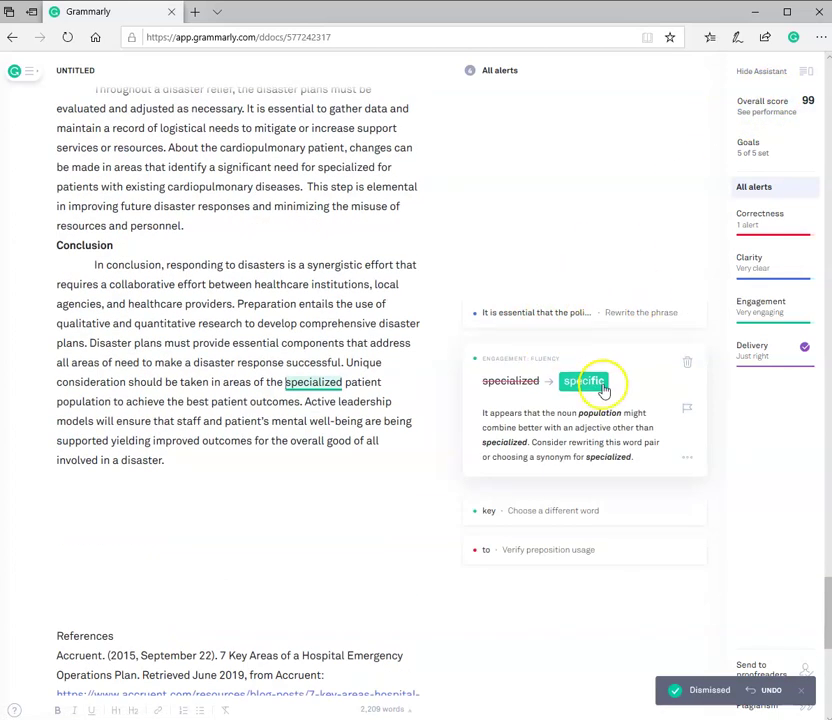
click(592, 378)
In the 2017 disaster preparedness reference, replace "key" with "critical" and "to" with "of"
click(570, 410)
click(565, 379)
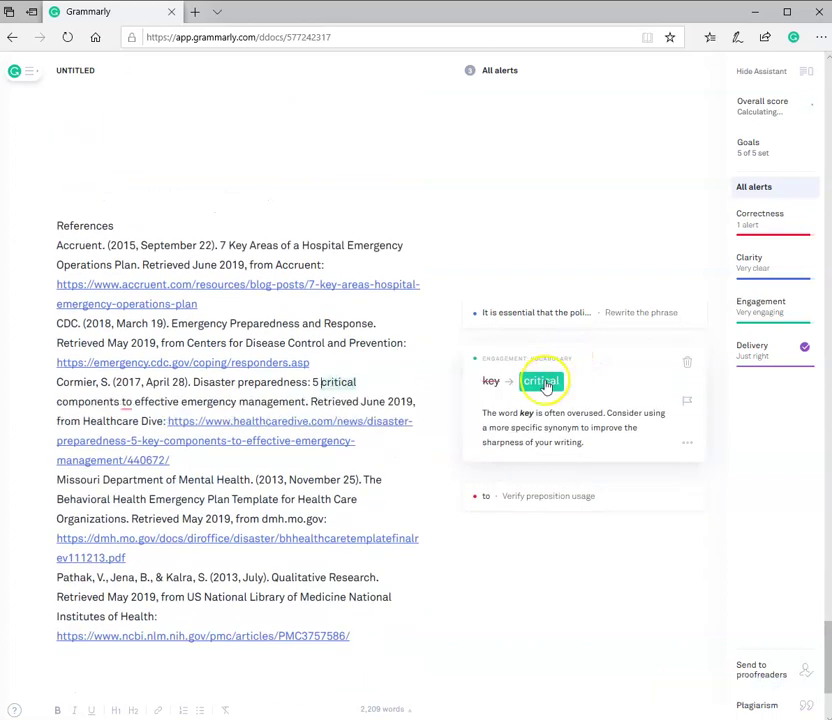
click(560, 352)
click(527, 384)
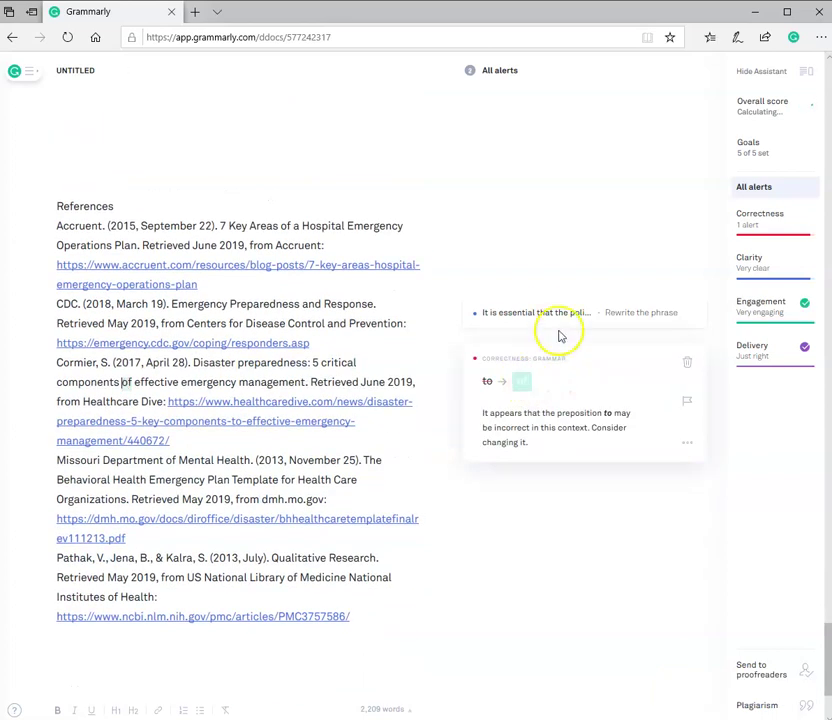
Rewrite "It is essential that the policies and procedures are" as "The policies and procedures must be"
click(568, 314)
click(570, 352)
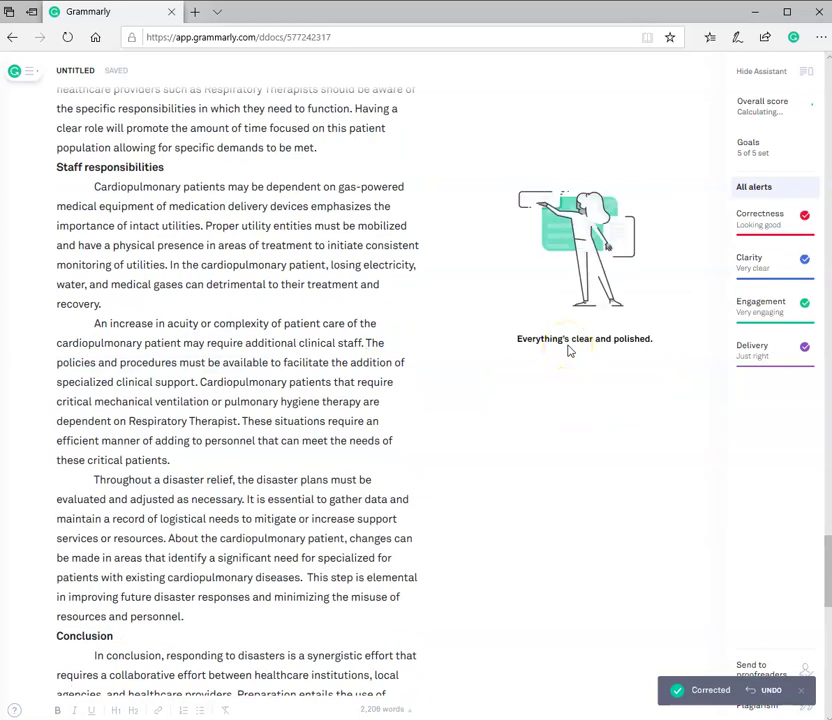
Run the plagiarism check on the paper and dismiss the source match on the essential utilities sentence
click(800, 513)
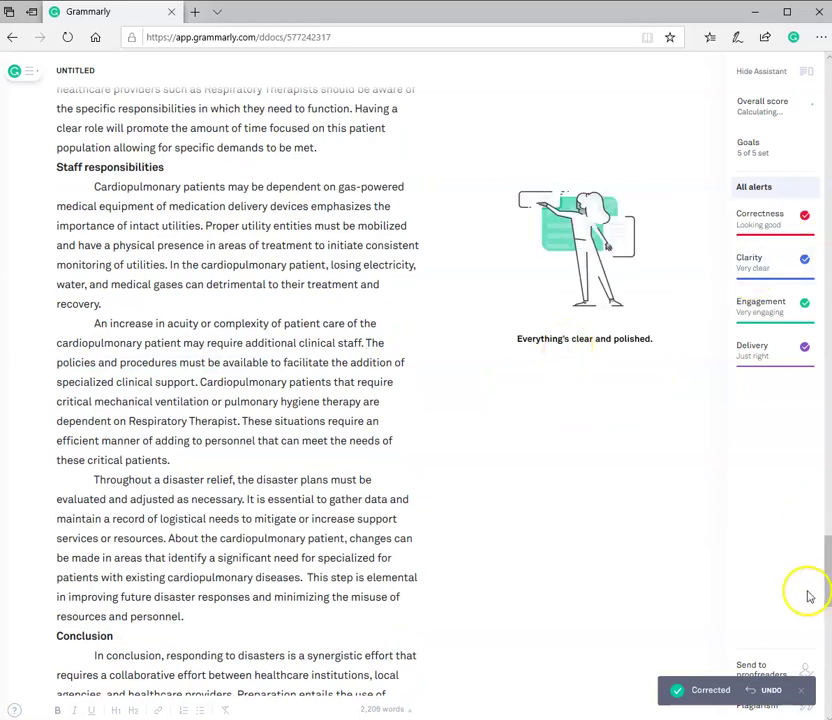
key(ctrl+Home)
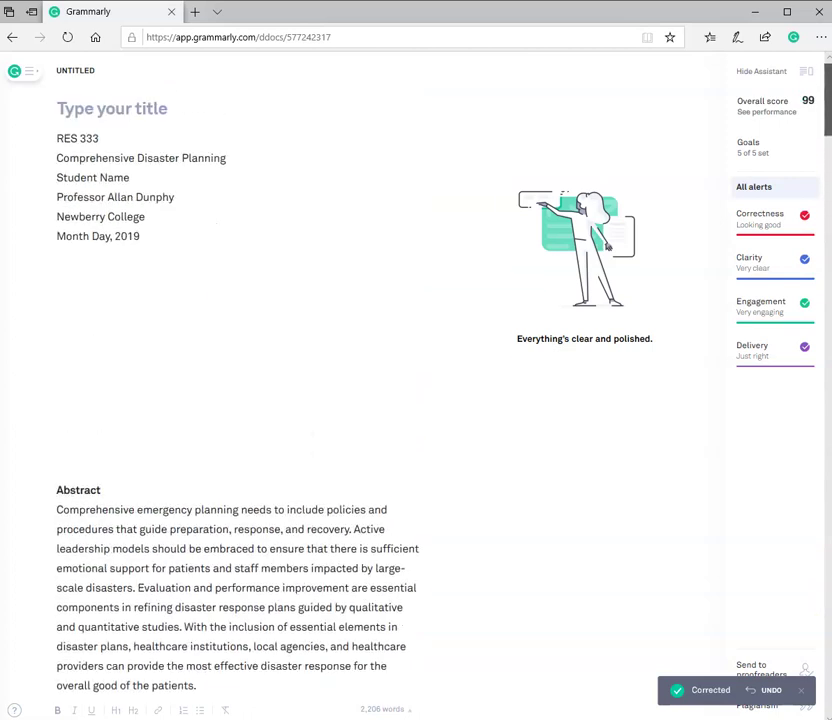
click(787, 120)
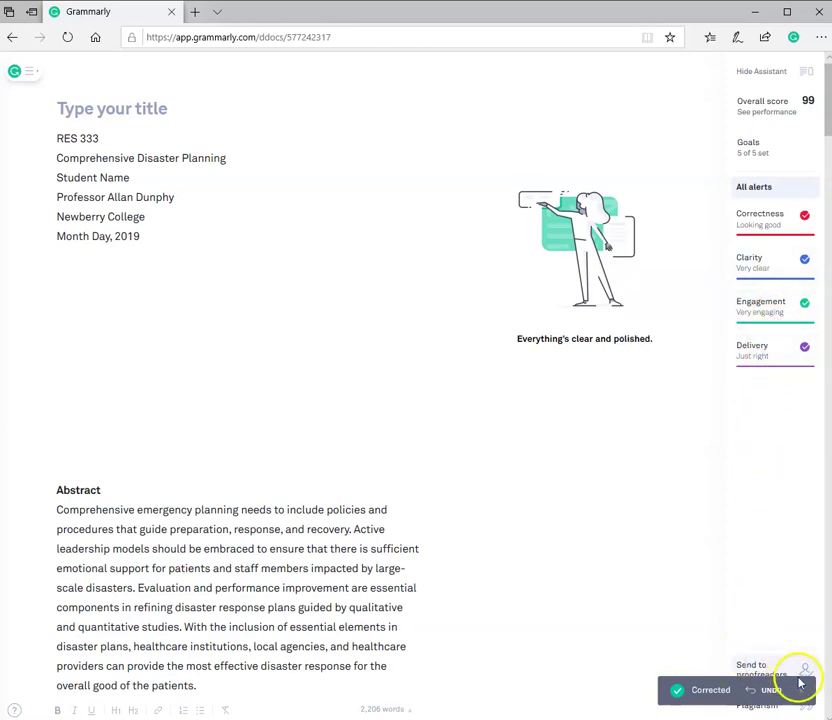
click(771, 708)
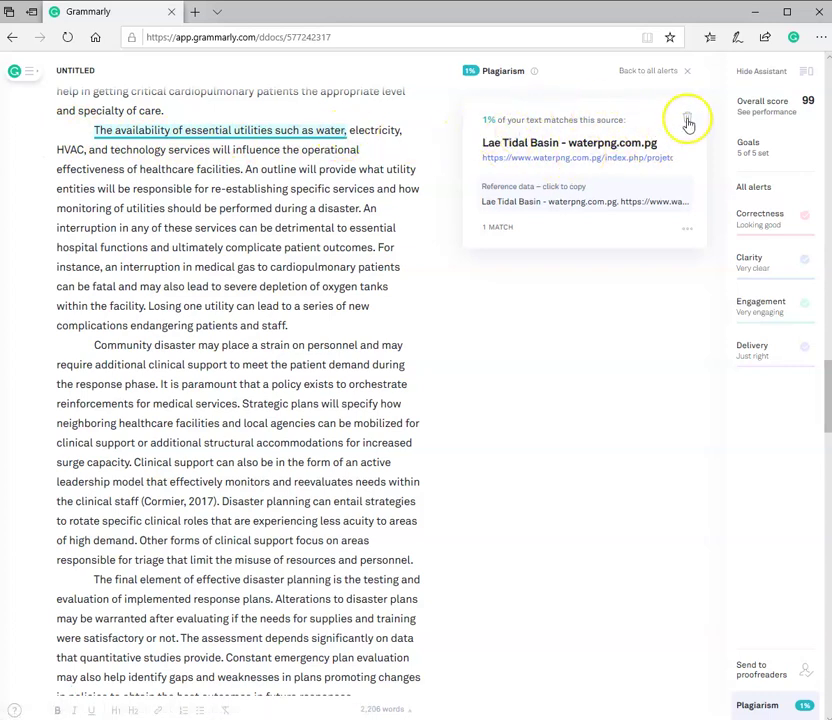
click(686, 120)
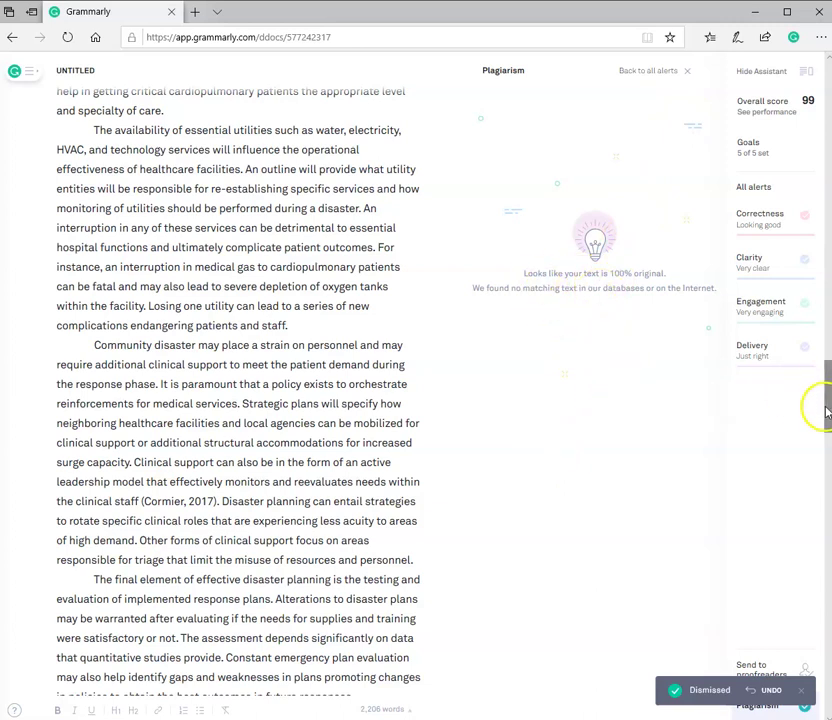
Select the entire corrected paper, from "RES 333" through the last reference, and copy it
drag(824, 403, 793, 117)
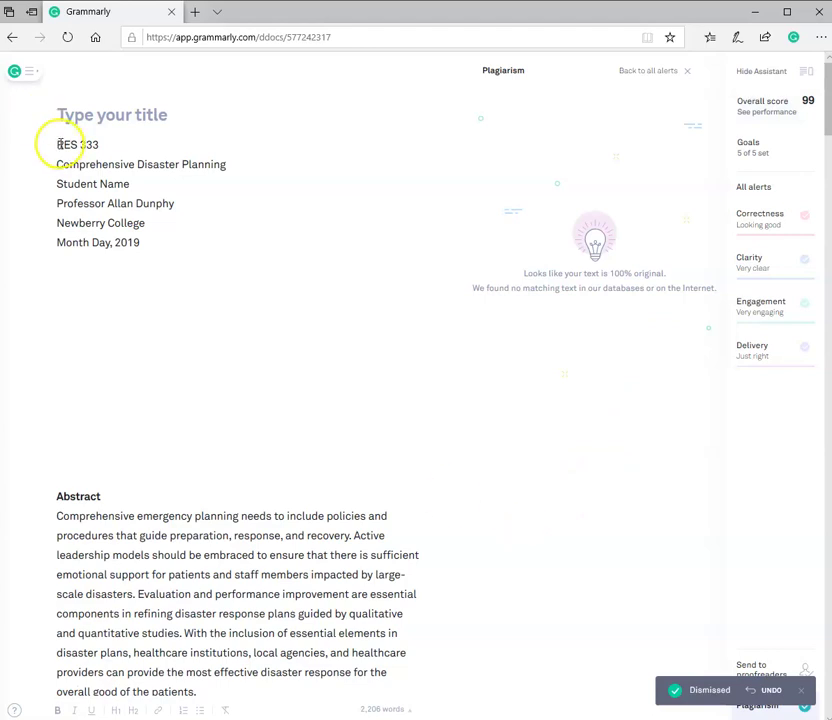
drag(57, 145, 374, 585)
click(305, 597)
scroll(305, 597, down, 20)
scroll(335, 660, down, 10)
right_click(181, 256)
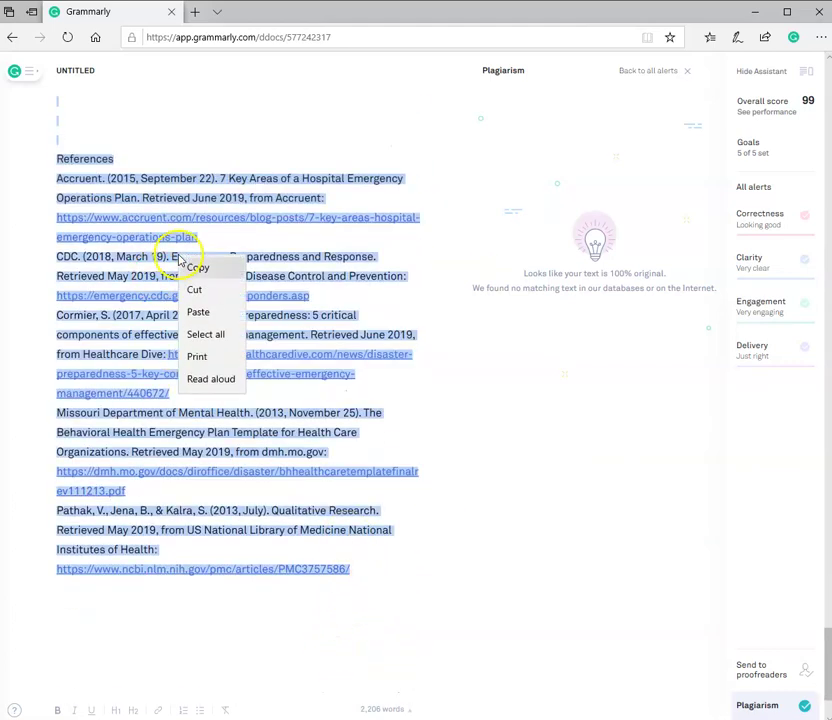
click(198, 270)
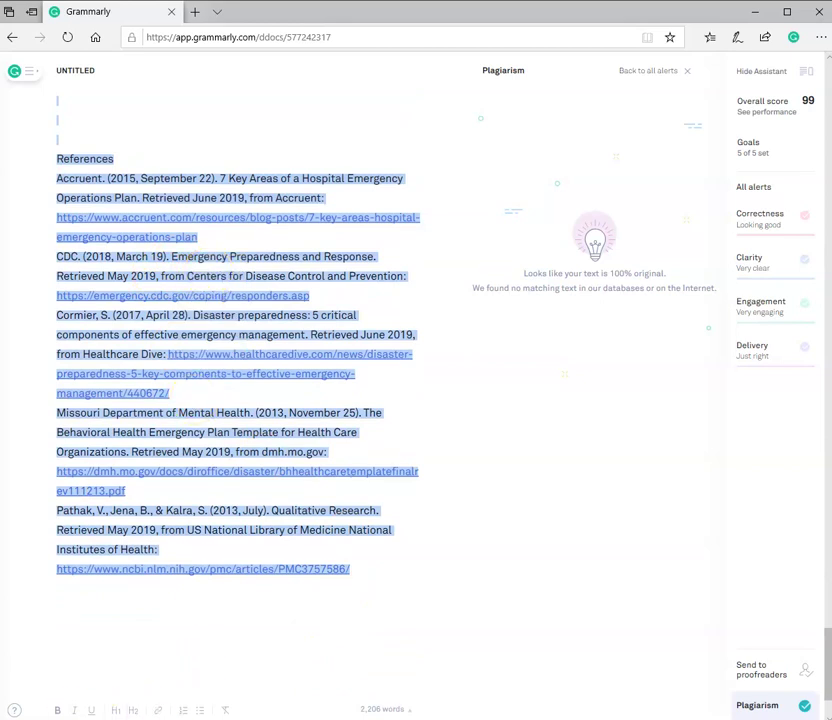
key(ctrl+a)
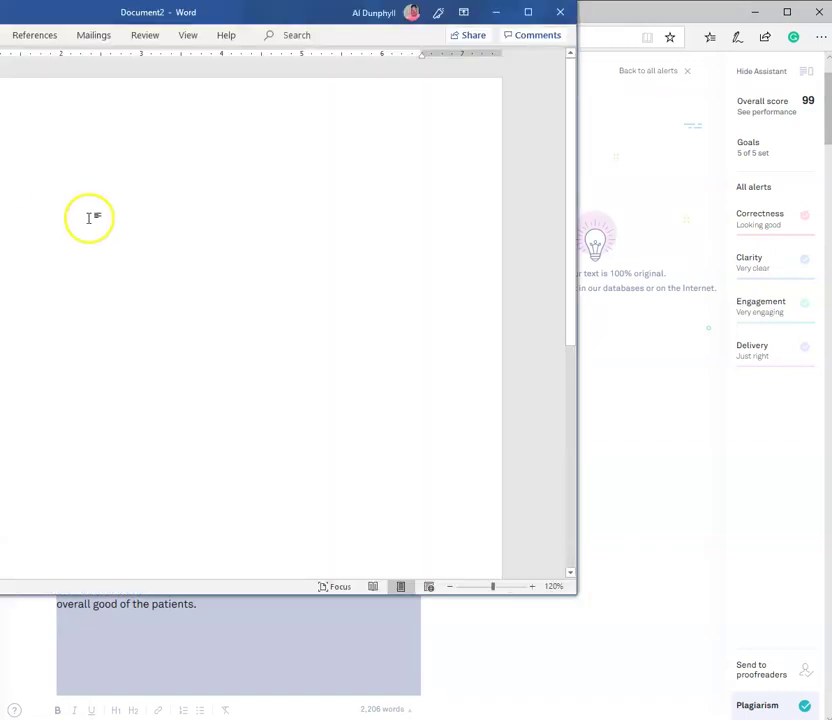
Switch to the blank Word document, bring its window fully into view, and paste the copied paper with merged formatting
click(571, 396)
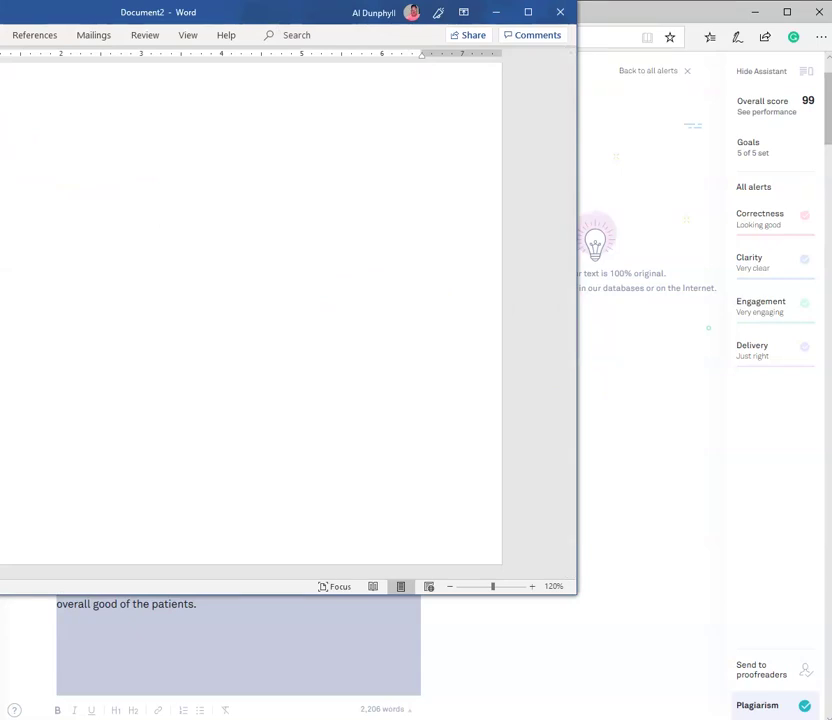
mouse_move(0, 342)
mouse_down()
mouse_move(19, 342)
mouse_move(5, 343)
mouse_up()
click(59, 95)
right_click(58, 89)
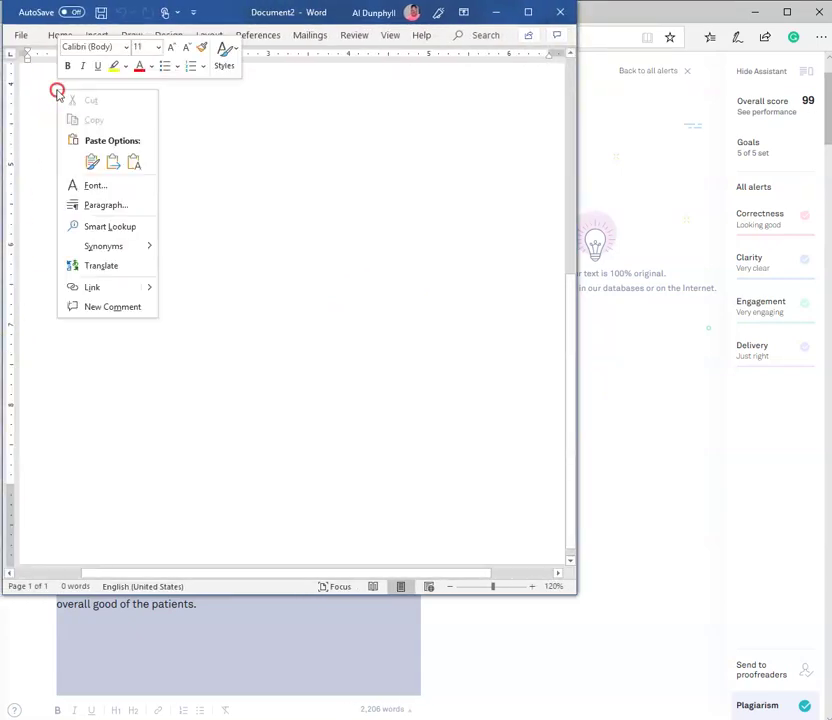
click(92, 162)
click(112, 161)
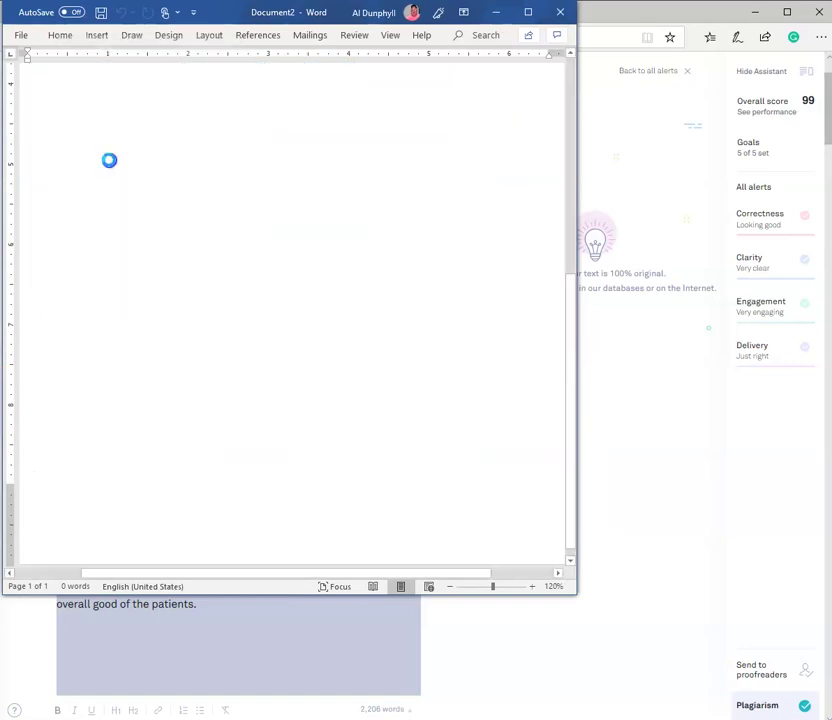
Return to the start of the pasted paper and extend the Word window to the full height of the screen
drag(575, 490, 497, 25)
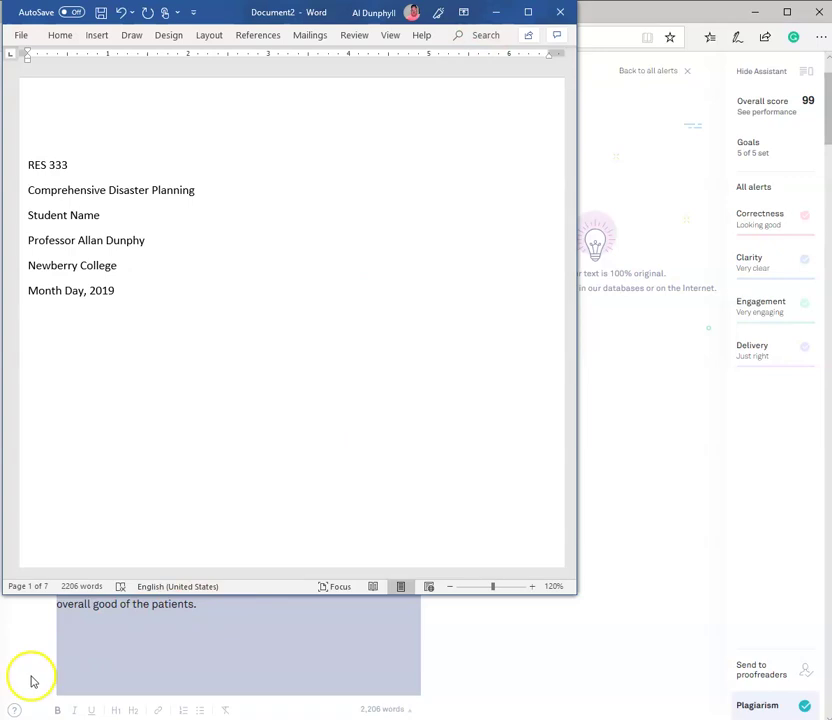
drag(254, 598, 238, 719)
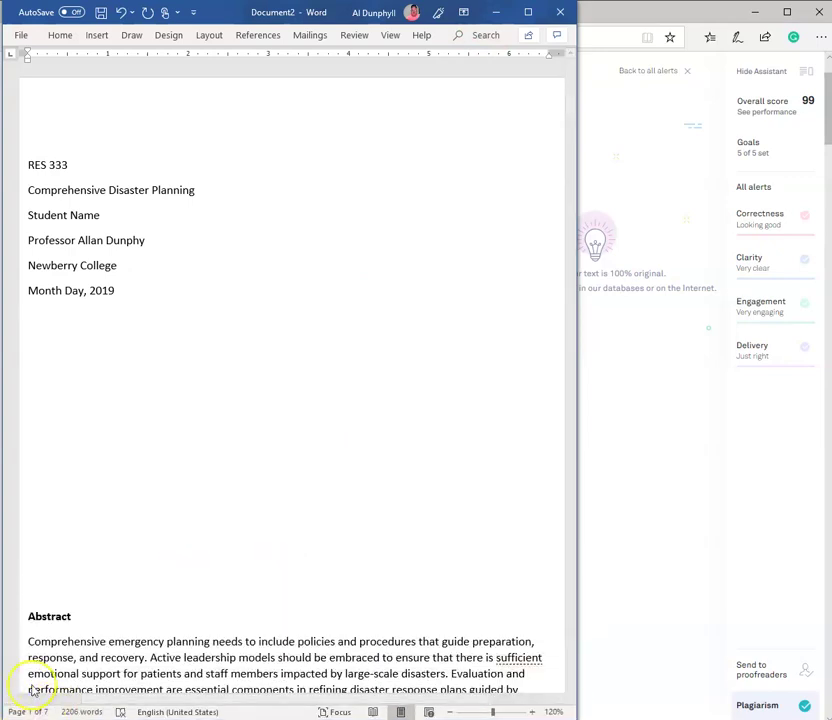